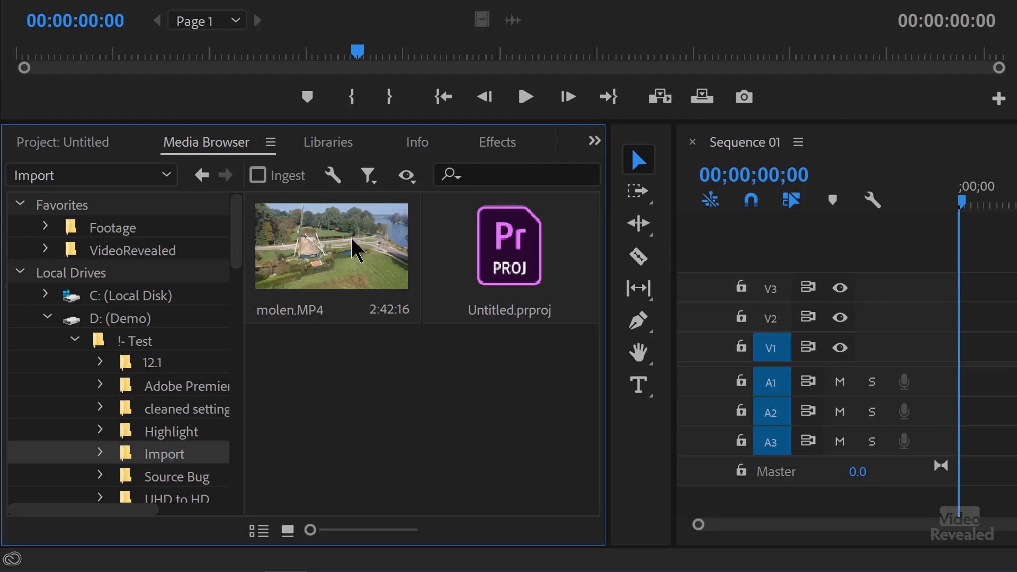
Open molen.MP4 from the Import folder in the Source Monitor and move its playhead to 00:00:44:16
{"action": "left_click", "coordinate": [352, 249]}
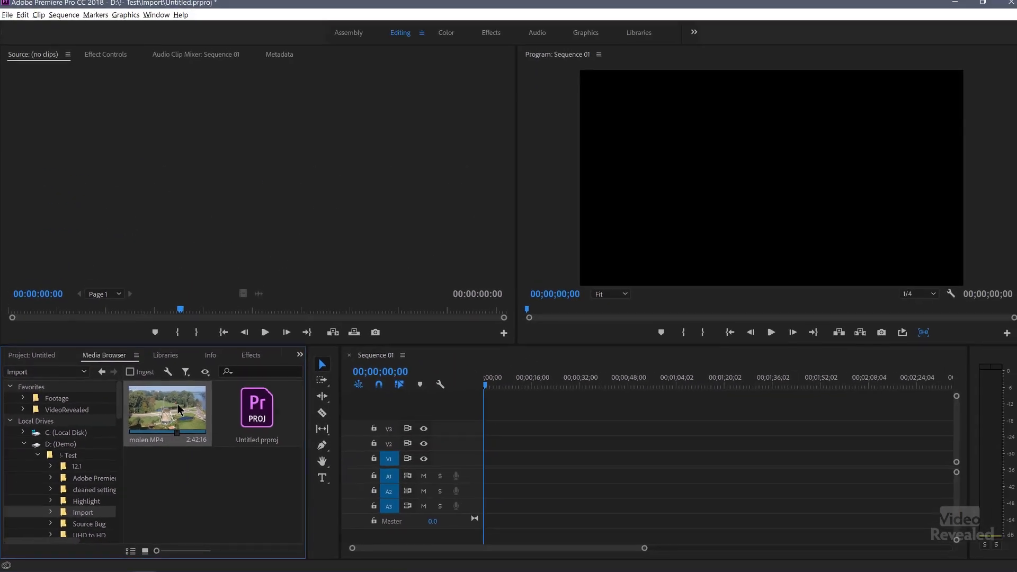
{"action": "double_click", "coordinate": [176, 408]}
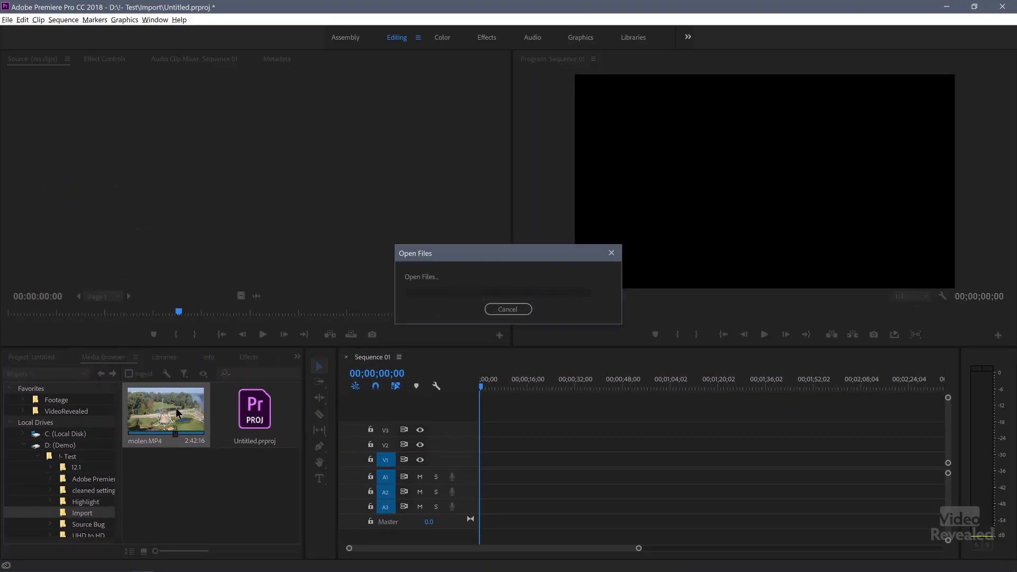
{"action": "left_click_drag", "start_coordinate": [142, 316], "coordinate": [252, 326]}
{"action": "left_click", "coordinate": [264, 334]}
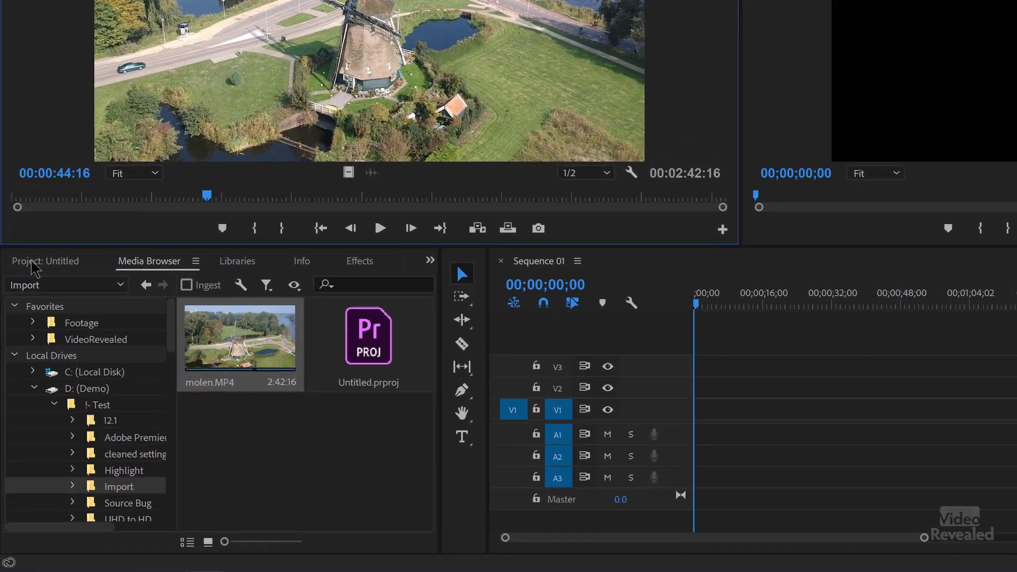
Check the project's item list and review the commands available for molen.MP4 in the Media Browser
{"action": "left_click", "coordinate": [31, 357]}
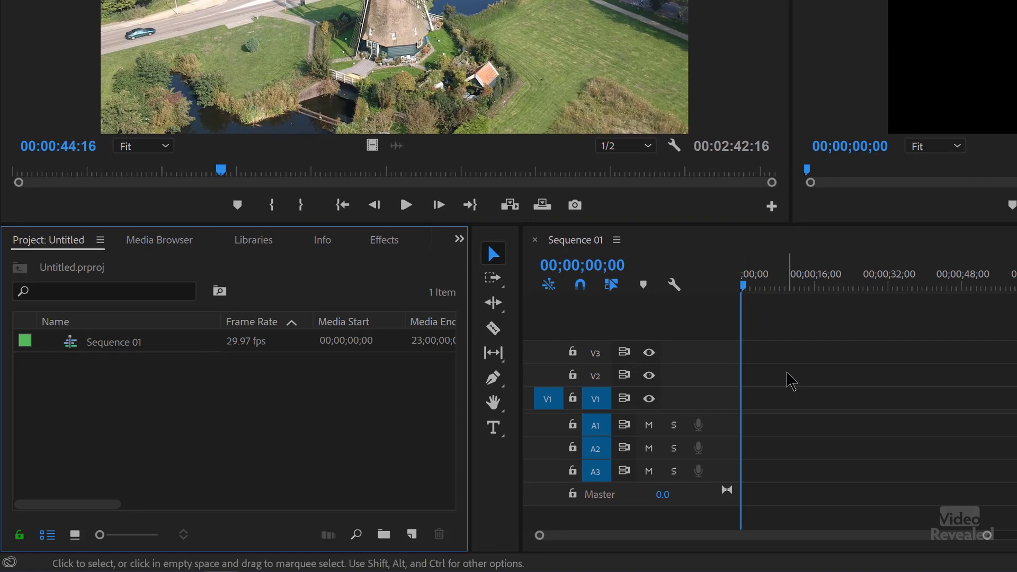
{"action": "left_click", "coordinate": [179, 243]}
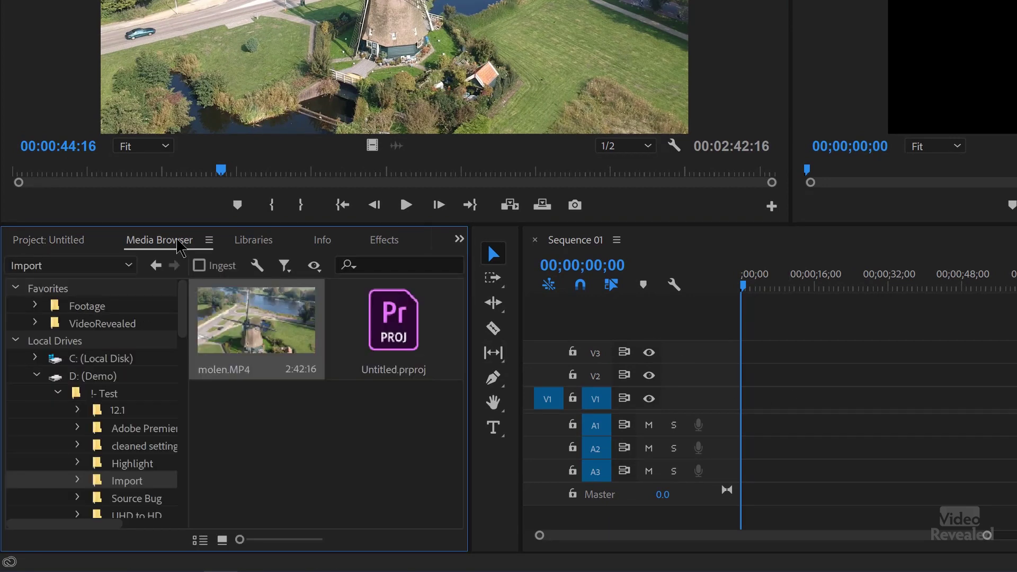
{"action": "right_click", "coordinate": [323, 339]}
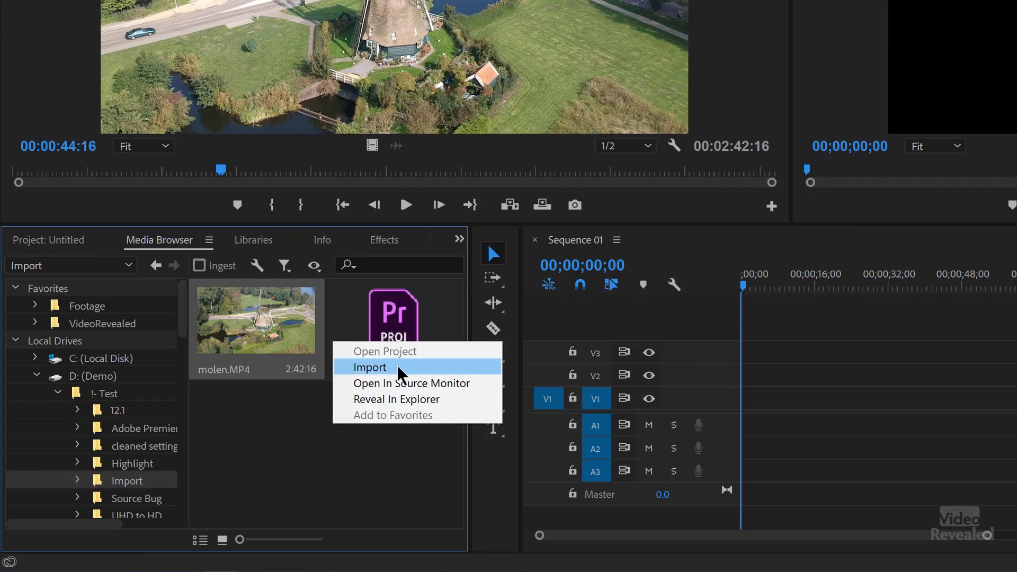
{"action": "left_click", "coordinate": [267, 426]}
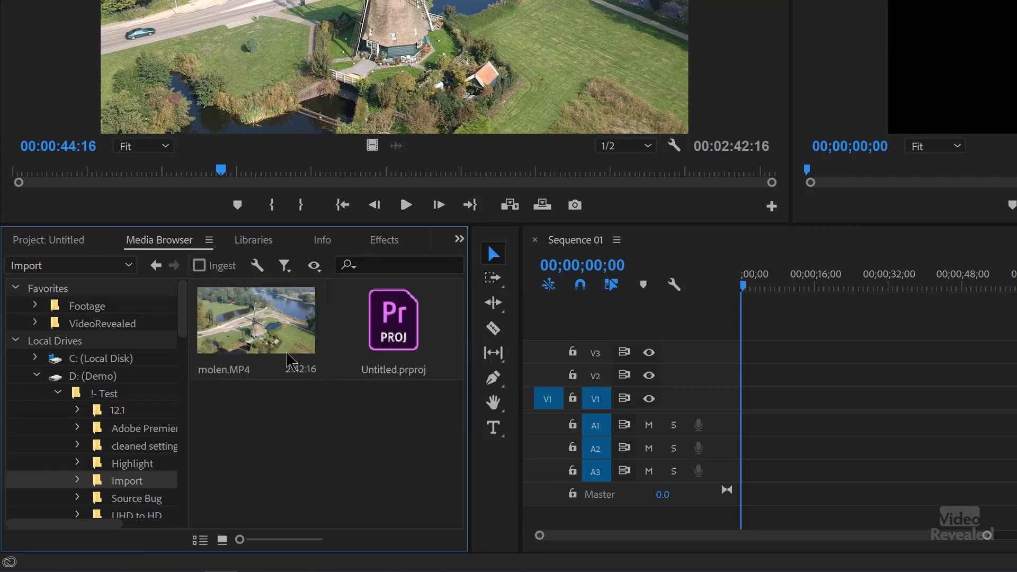
Place molen.MP4 from the Media Browser at the start of track V1 in Sequence 01 and check the project's item list
{"action": "left_click_drag", "start_coordinate": [252, 322], "coordinate": [613, 368]}
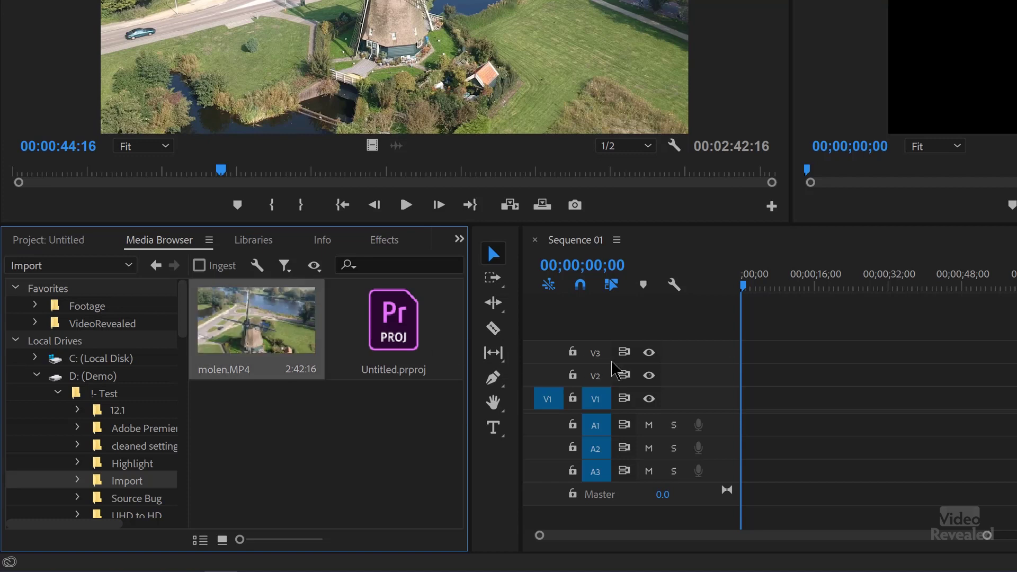
{"action": "left_click_drag", "start_coordinate": [743, 400], "coordinate": [724, 411]}
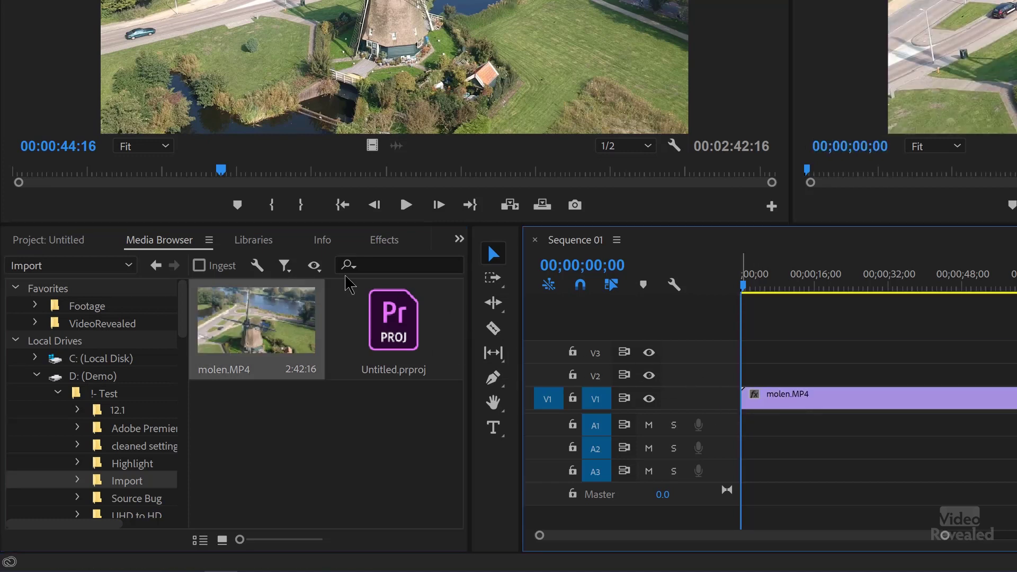
{"action": "left_click", "coordinate": [64, 239]}
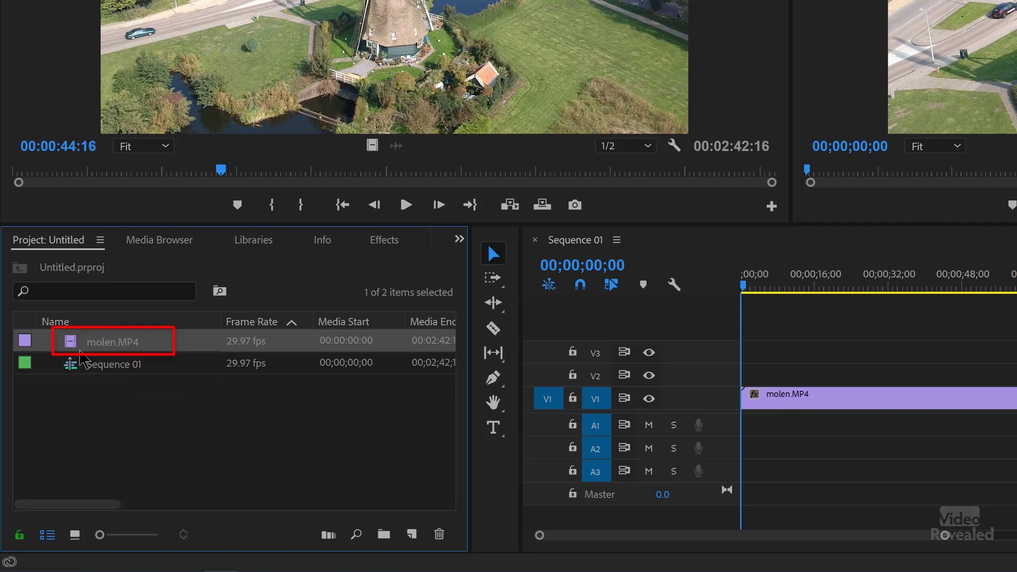
{"action": "mouse_move", "coordinate": [76, 349]}
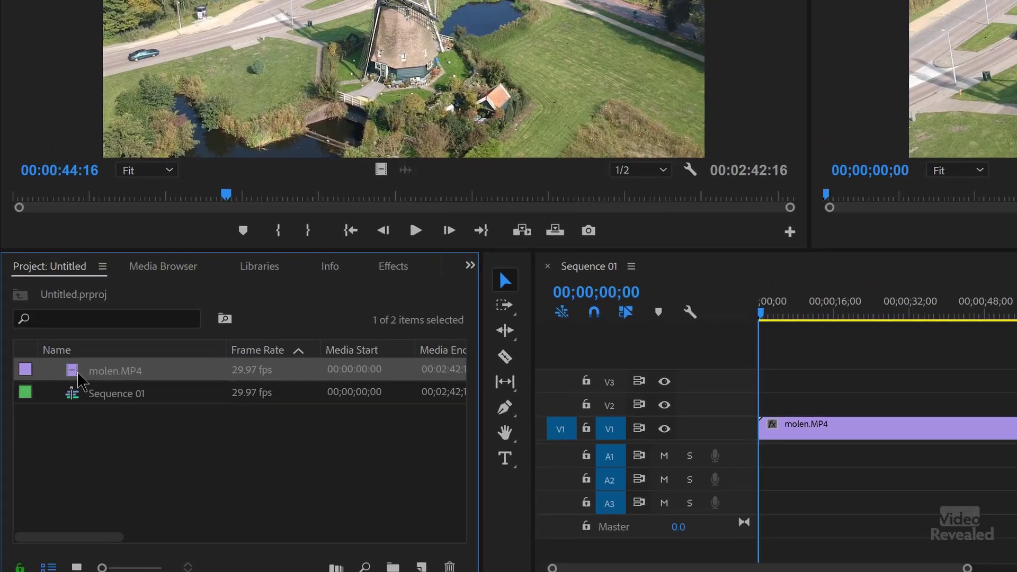
Reveal the source file of the project's molen.MP4 clip in File Explorer and move the folder window aside
{"action": "right_click", "coordinate": [103, 339]}
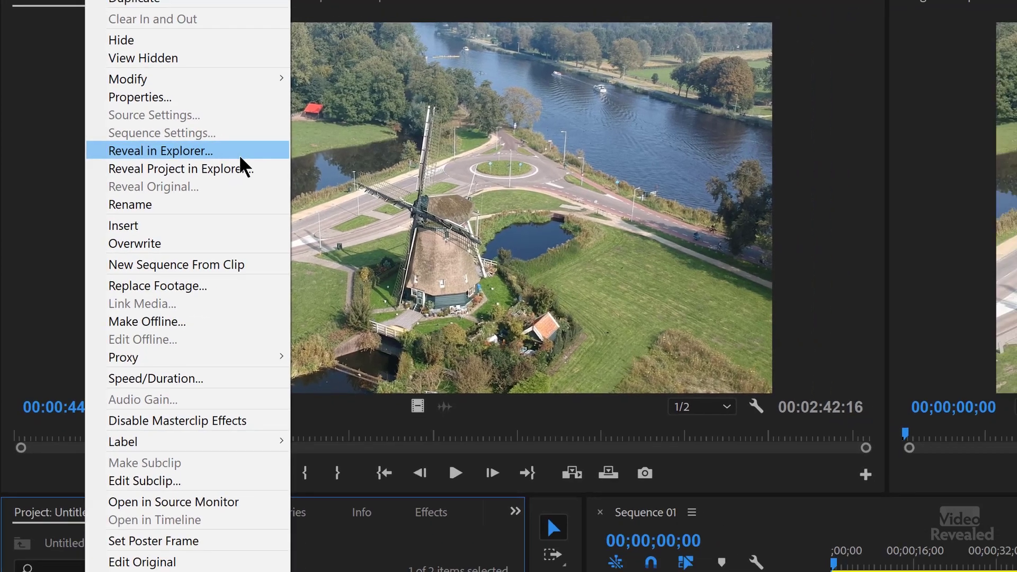
{"action": "key", "text": "Escape"}
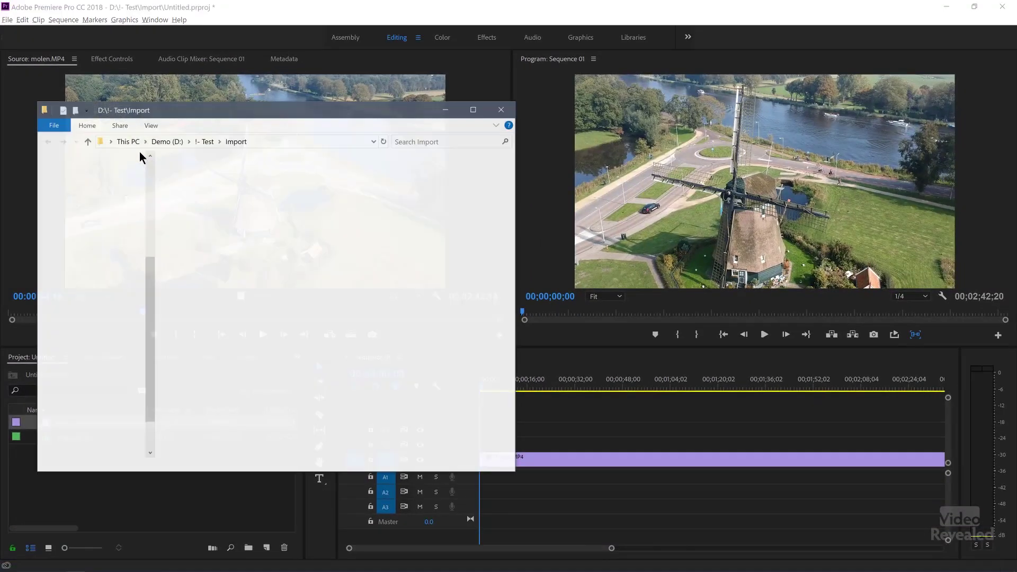
{"action": "left_click", "coordinate": [208, 192]}
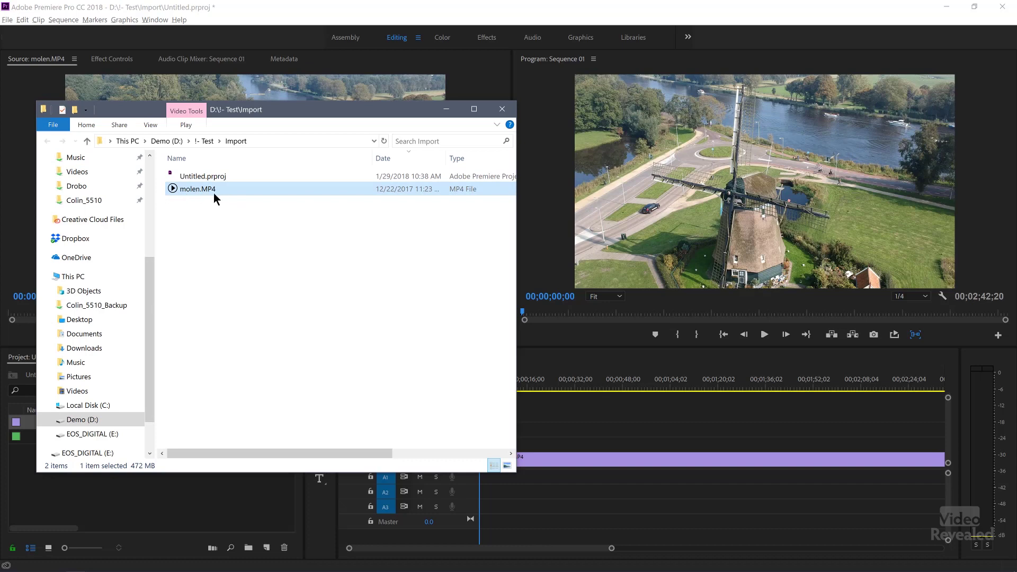
{"action": "left_click_drag", "start_coordinate": [330, 117], "coordinate": [637, 132]}
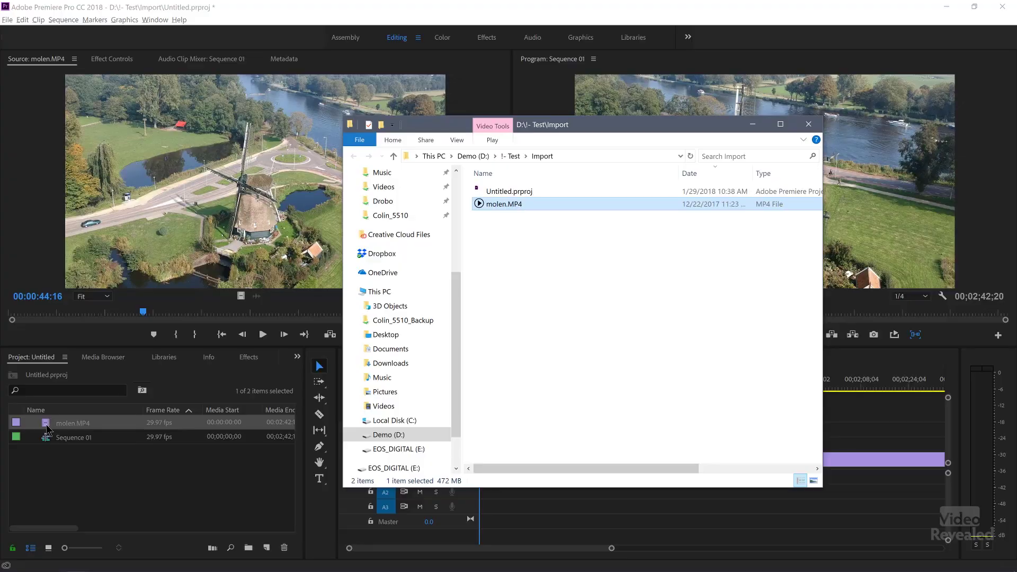
Return to Premiere Pro and import molen.MP4 from the Media Browser into the project again
{"action": "left_click", "coordinate": [47, 429]}
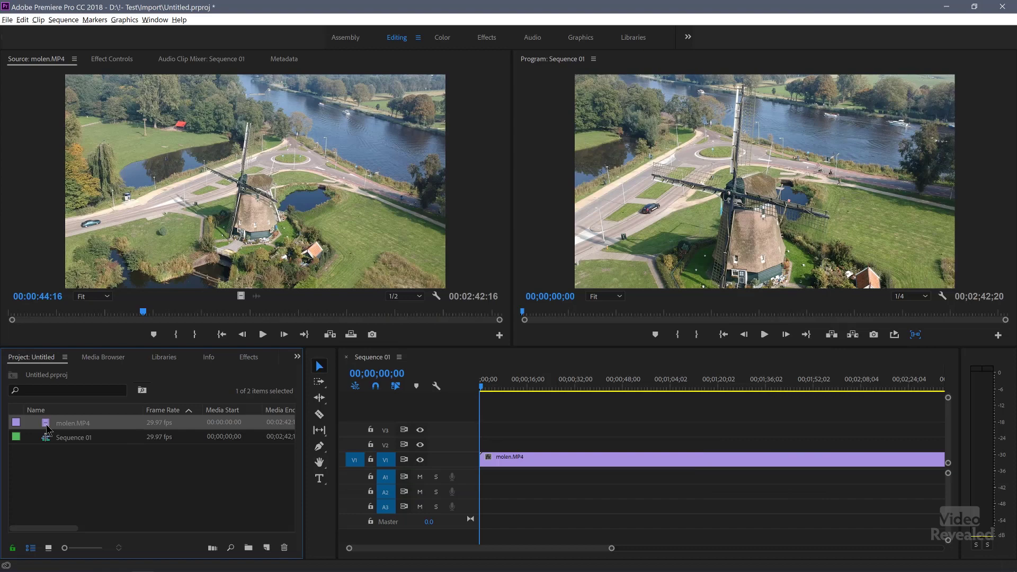
{"action": "left_click", "coordinate": [102, 357]}
{"action": "right_click", "coordinate": [172, 408]}
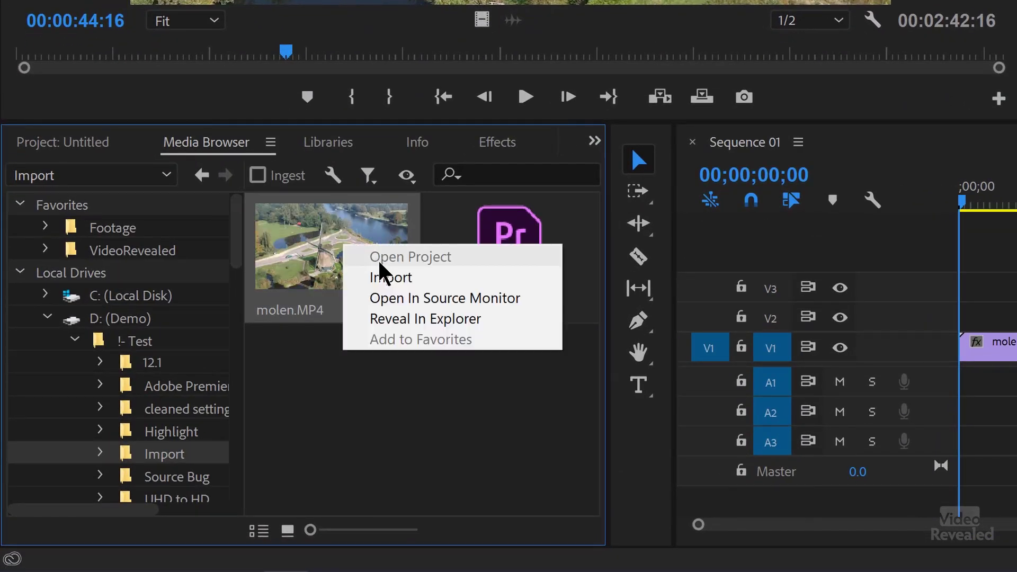
{"action": "left_click", "coordinate": [392, 278]}
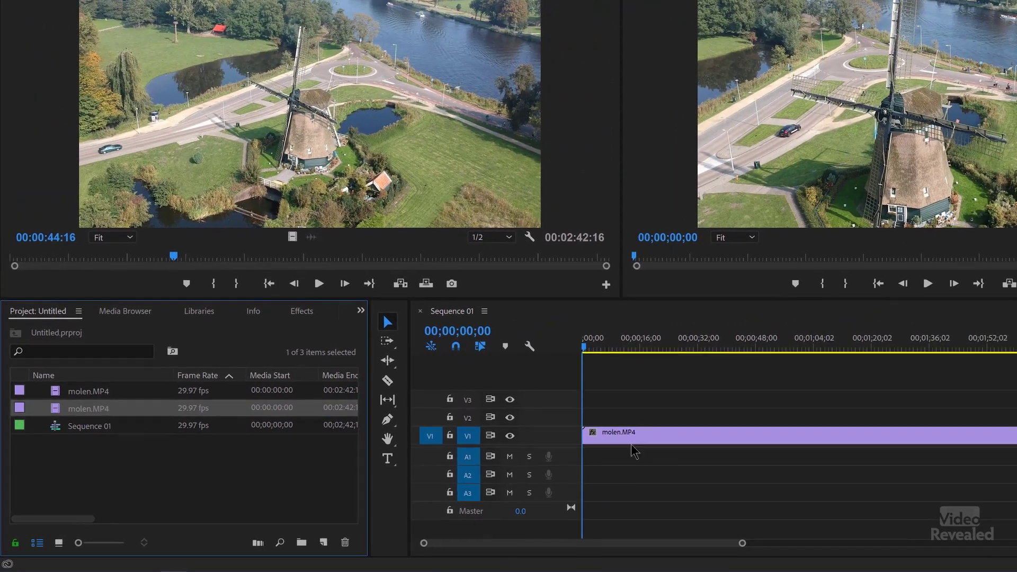
Delete the first molen.MP4 item from the project together with its clip reference in Sequence 01
{"action": "left_click", "coordinate": [655, 438]}
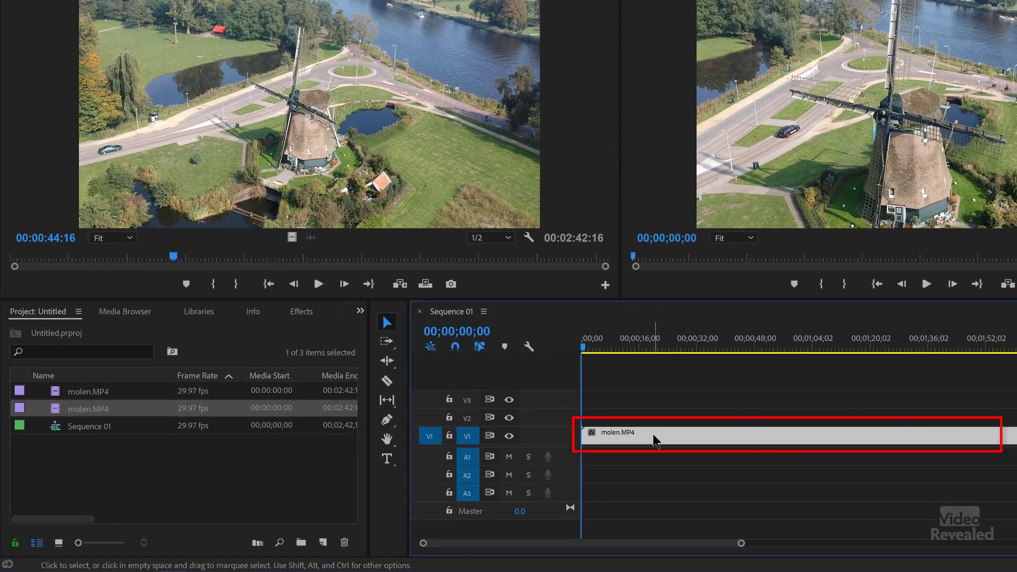
{"action": "mouse_move", "coordinate": [655, 440]}
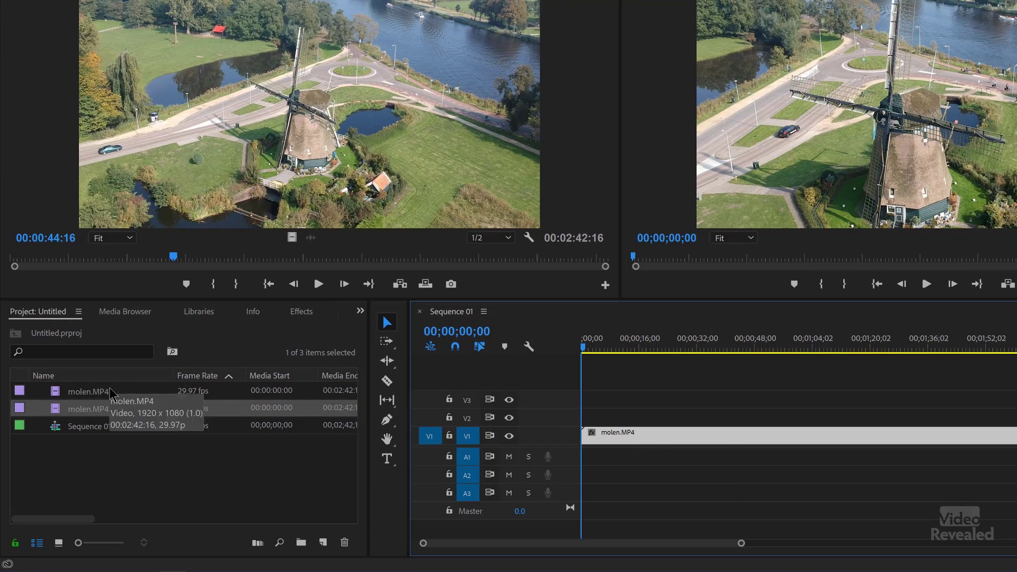
{"action": "left_click", "coordinate": [56, 390]}
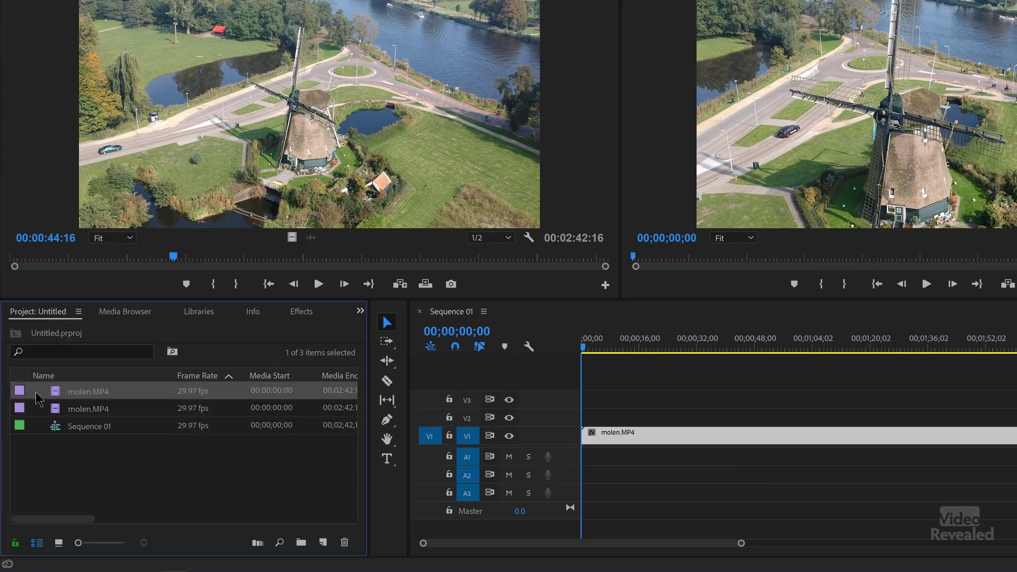
{"action": "left_click", "coordinate": [344, 542]}
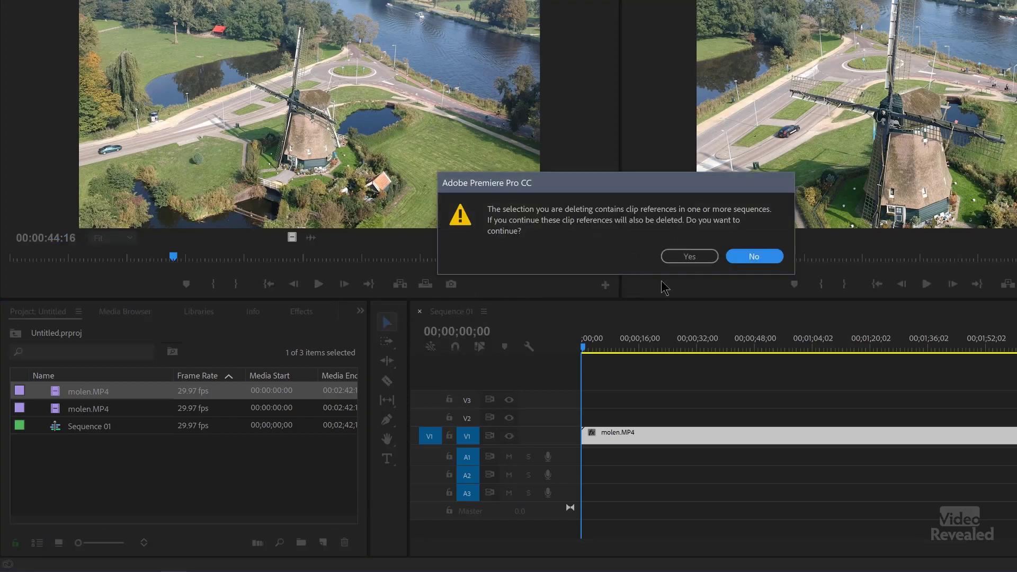
{"action": "left_click", "coordinate": [689, 257]}
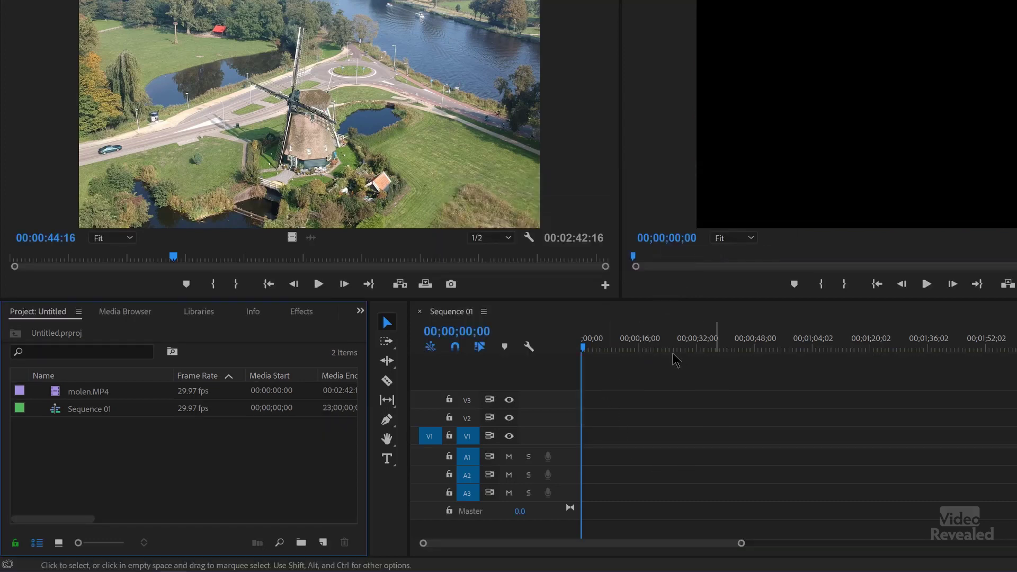
Duplicate the molen.MP4 item in the project and delete the copy
{"action": "left_click", "coordinate": [56, 394]}
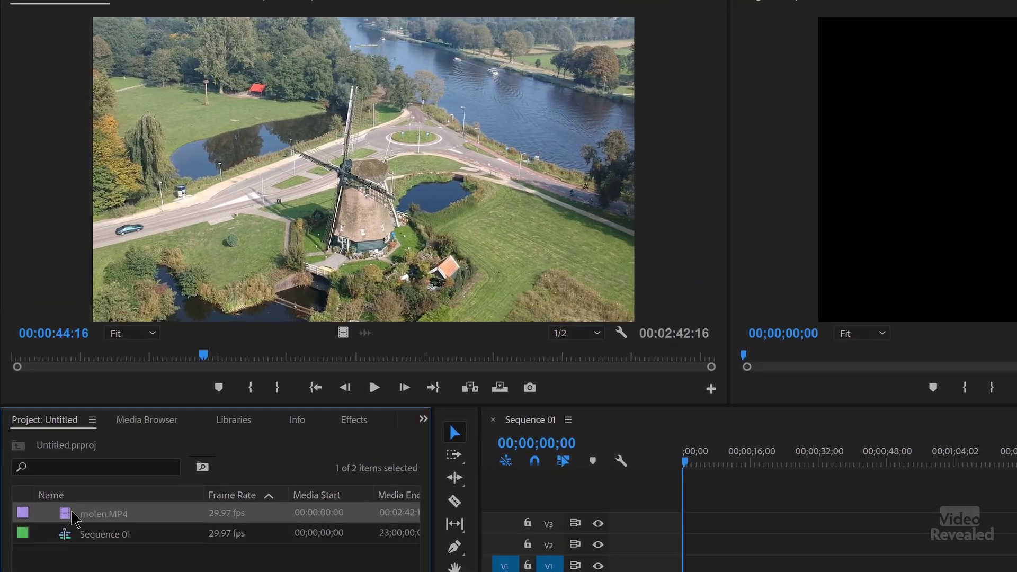
{"action": "right_click", "coordinate": [62, 394]}
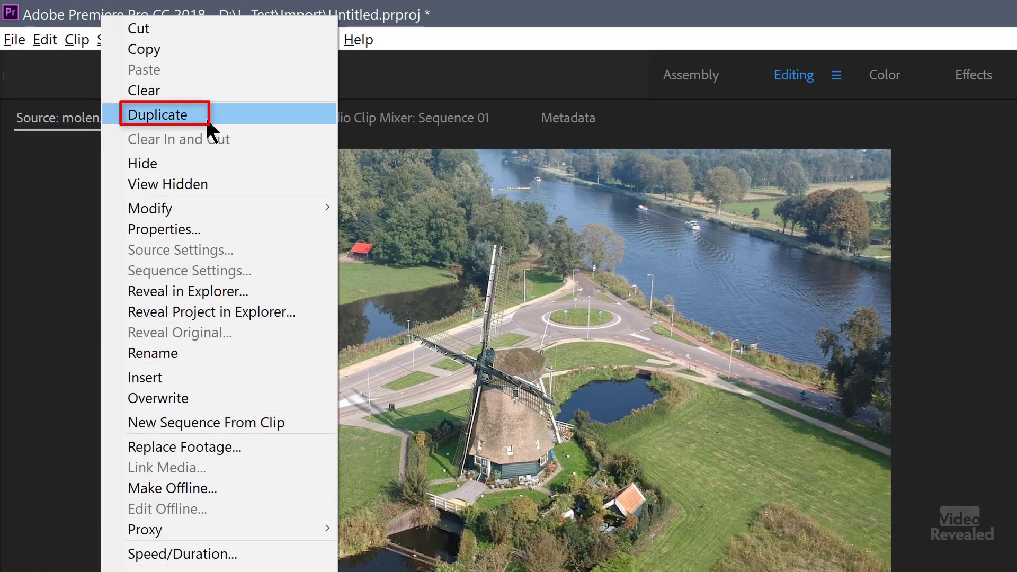
{"action": "left_click", "coordinate": [204, 117]}
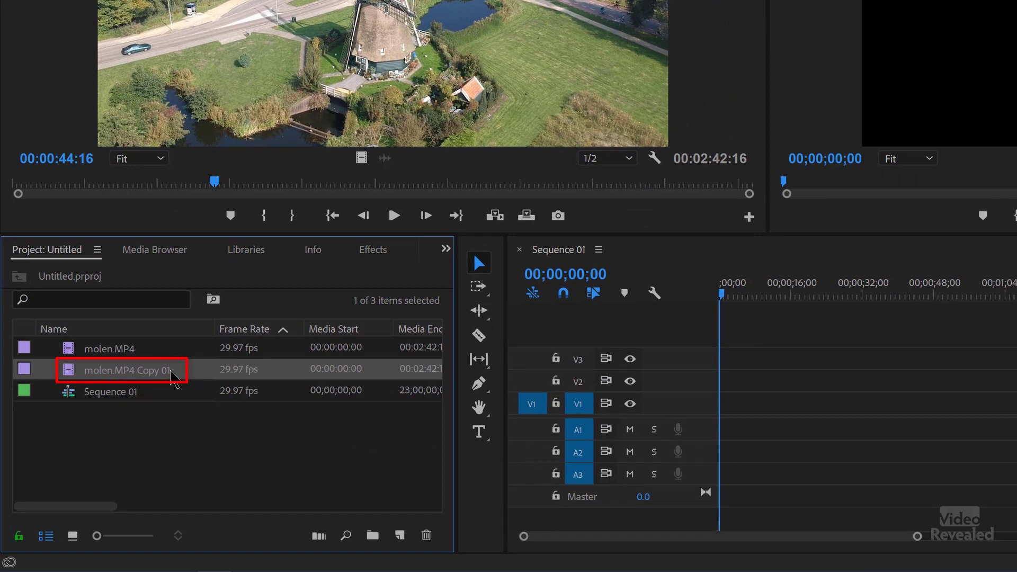
{"action": "left_click", "coordinate": [426, 536]}
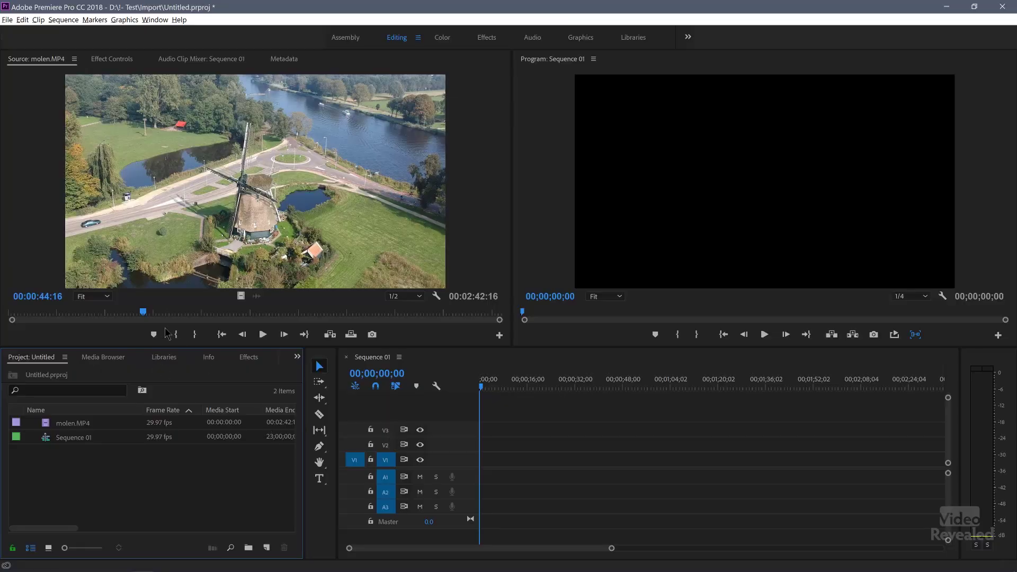
Mark molen.MP4 from 00:00:10:19 to 00:00:23:02 in the Source Monitor and place that range at the start of track V1
{"action": "left_click_drag", "start_coordinate": [126, 316], "coordinate": [43, 321]}
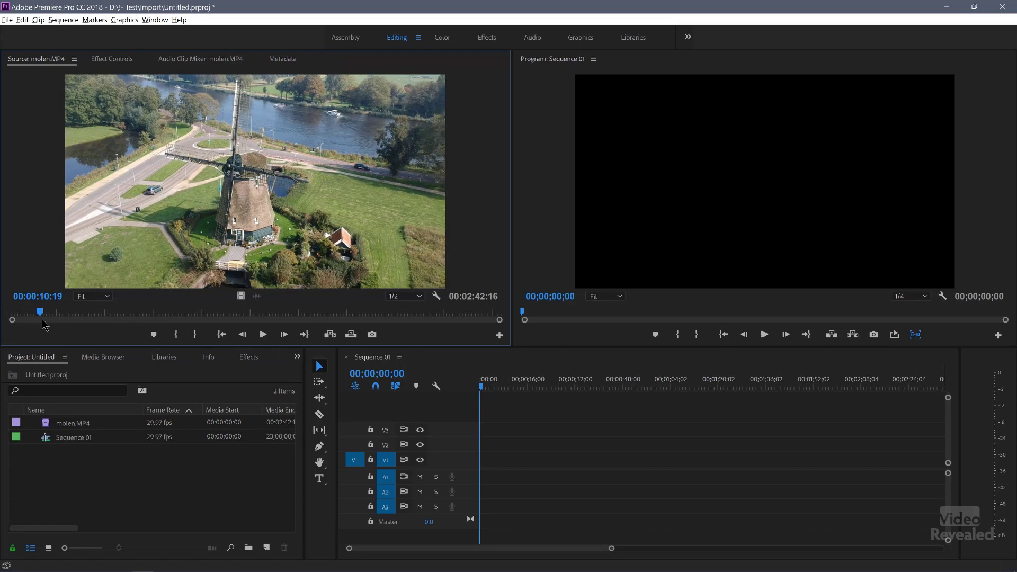
{"action": "key", "text": "i"}
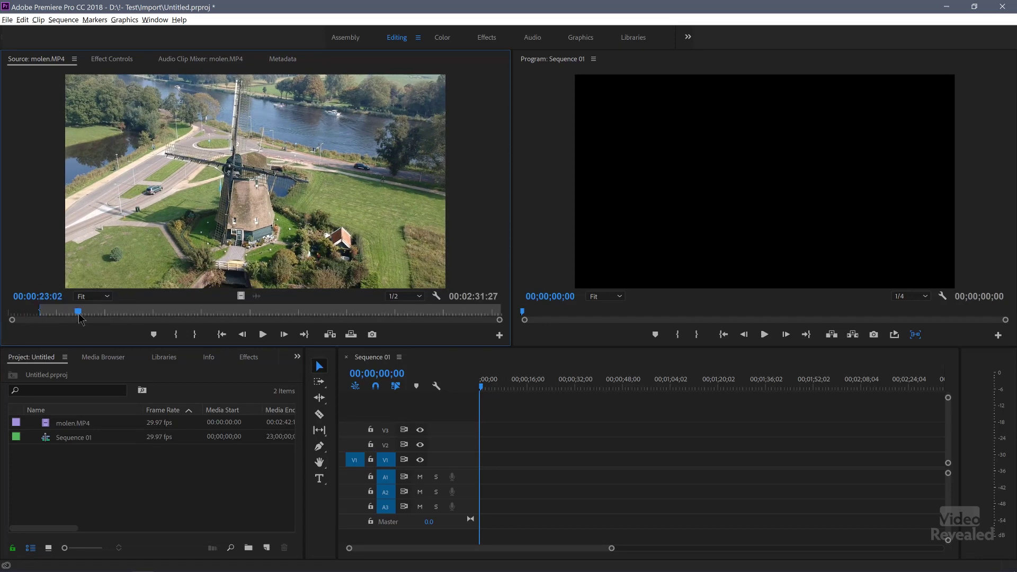
{"action": "key", "text": "o"}
{"action": "left_click_drag", "start_coordinate": [488, 470], "coordinate": [479, 471]}
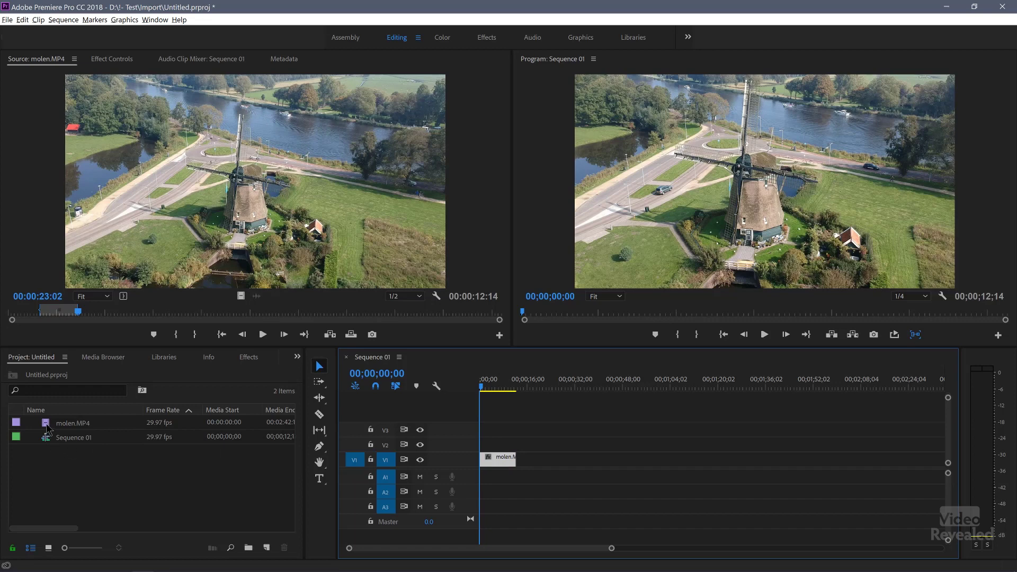
Add the full-length molen.MP4 to track V1 after a short gap and razor it into five segments, with the first cut at 00;00;42;05
{"action": "mouse_move", "coordinate": [46, 427]}
{"action": "left_click_drag", "start_coordinate": [48, 428], "coordinate": [545, 465]}
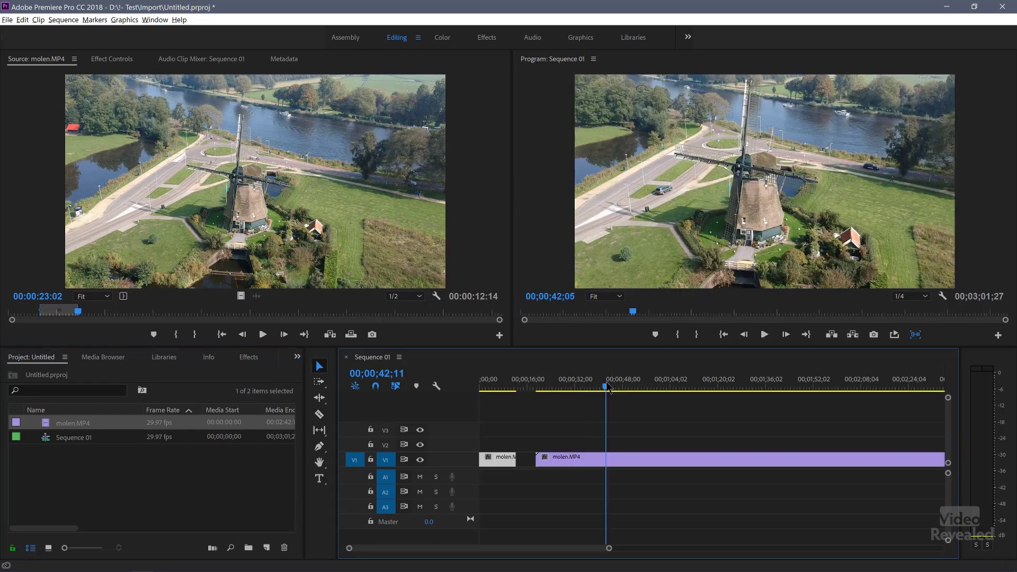
{"action": "key", "text": "c"}
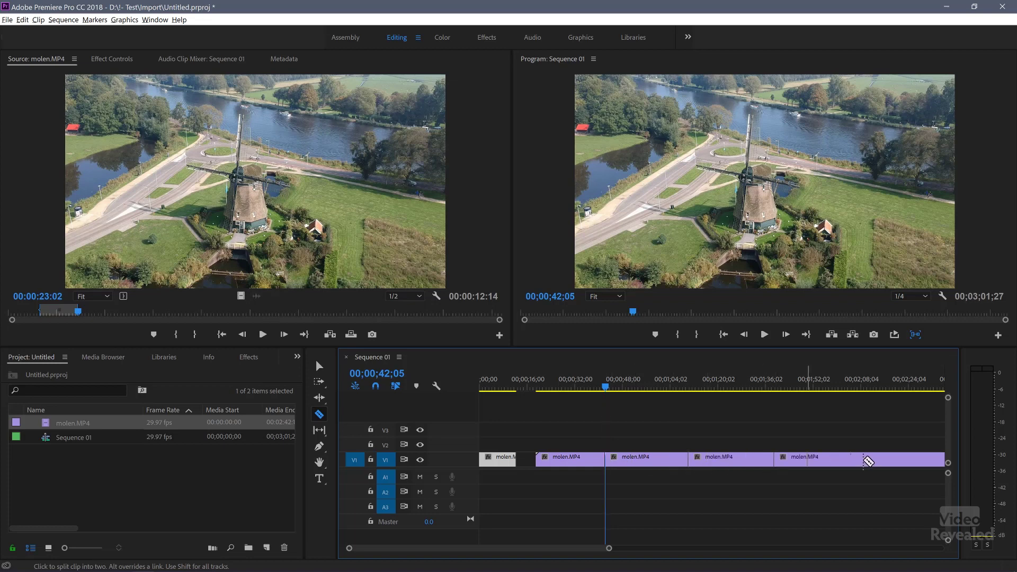
Delete the fifth, third and first segments of the cut molen.MP4 clip on track V1, leaving gaps
{"action": "key", "text": "v"}
{"action": "left_click", "coordinate": [884, 462]}
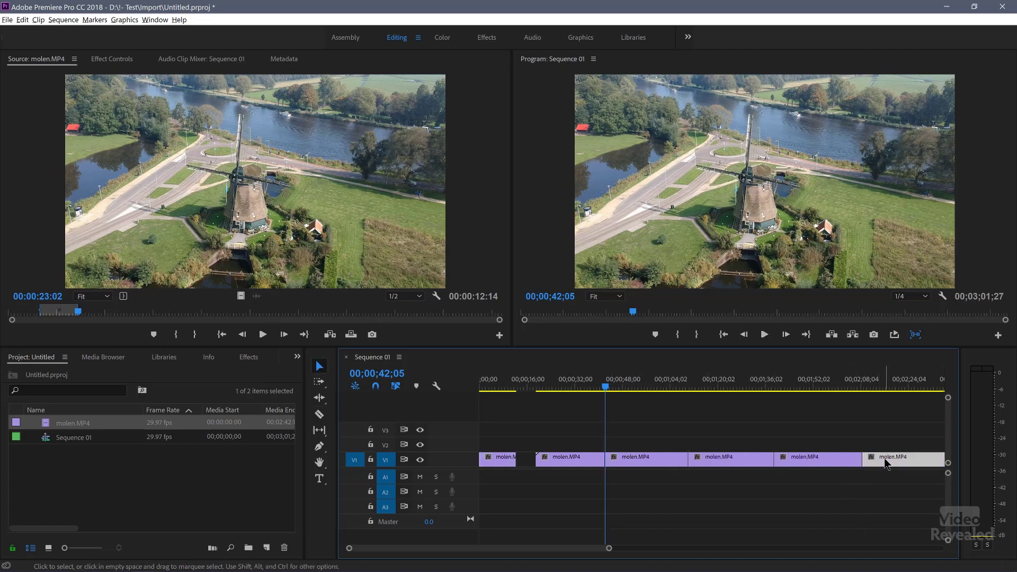
{"action": "key", "text": "Delete"}
{"action": "left_click", "coordinate": [744, 462]}
{"action": "key", "text": "Delete"}
{"action": "left_click", "coordinate": [568, 462]}
{"action": "key", "text": "Delete"}
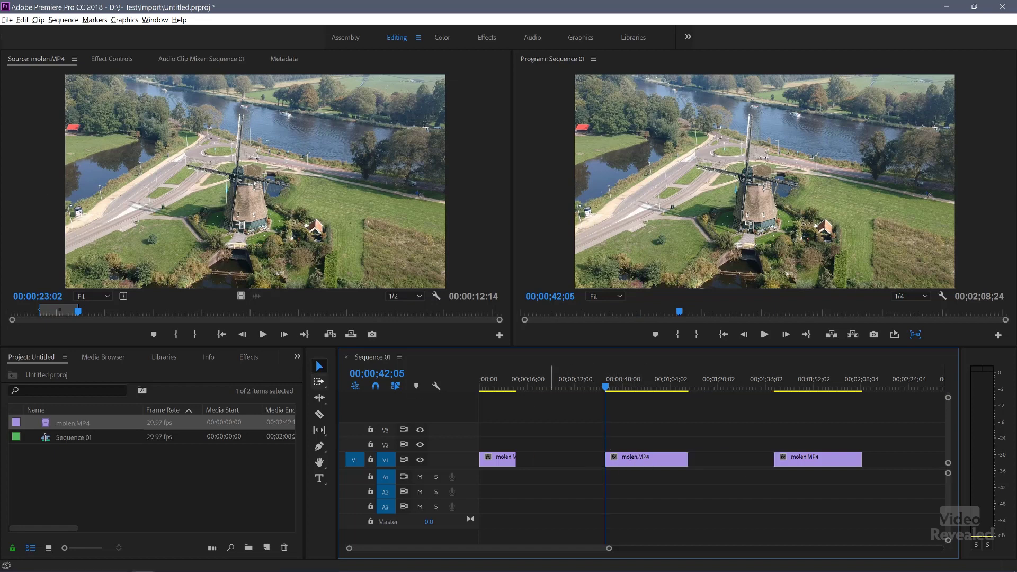
Close all gaps between the molen.MP4 pieces in Sequence 01 and scrub the playhead to 00;00;49;05
{"action": "left_click", "coordinate": [65, 20]}
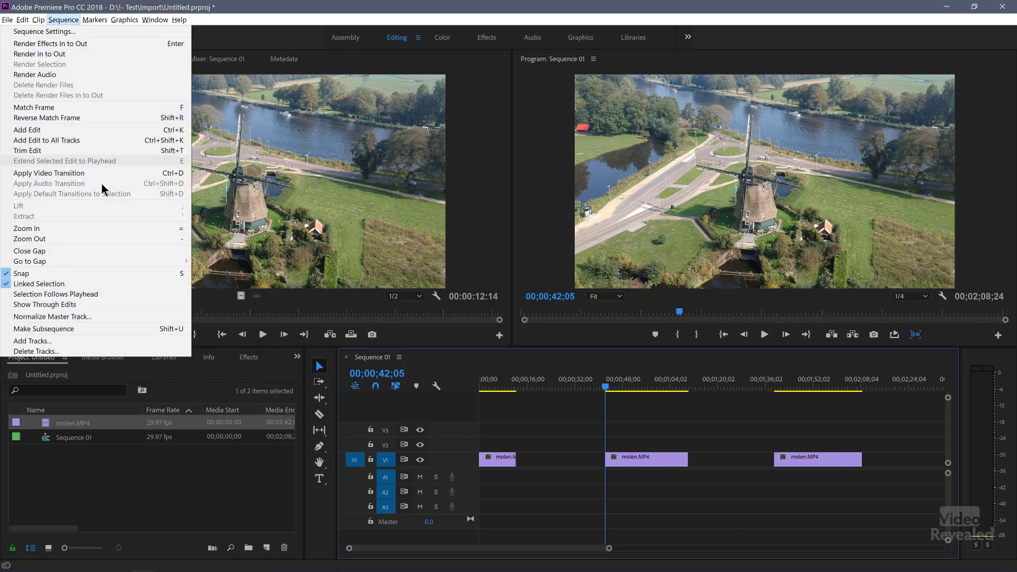
{"action": "left_click", "coordinate": [91, 250]}
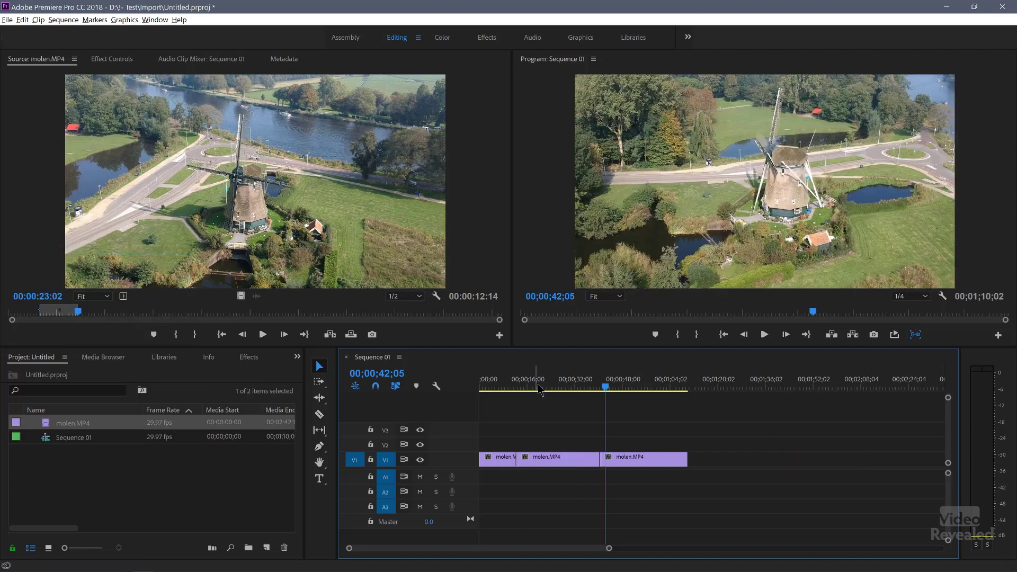
{"action": "left_click_drag", "start_coordinate": [507, 395], "coordinate": [629, 396]}
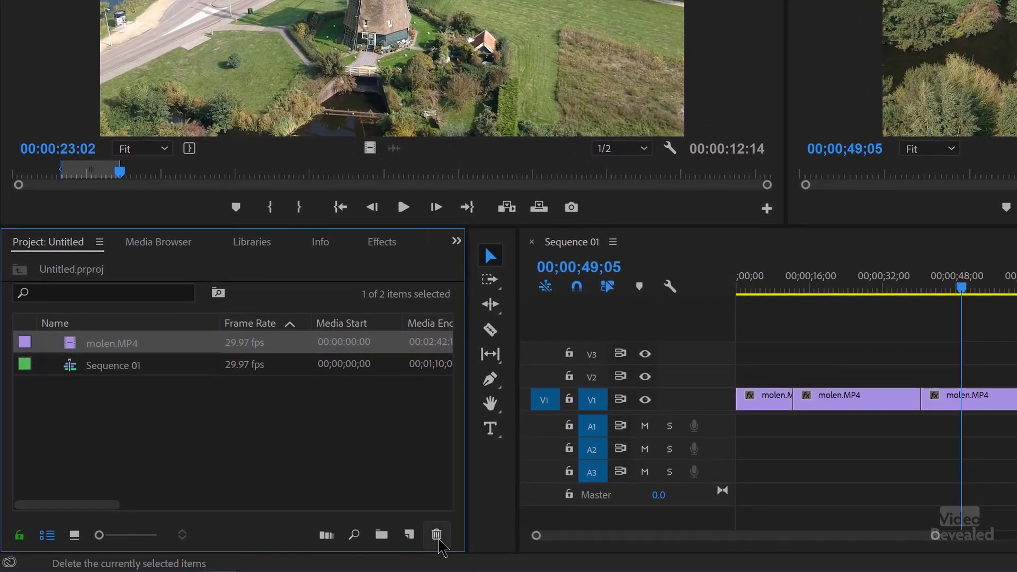
Try to delete the molen.MP4 item from the project while its clips are used in Sequence 01
{"action": "left_click", "coordinate": [438, 541]}
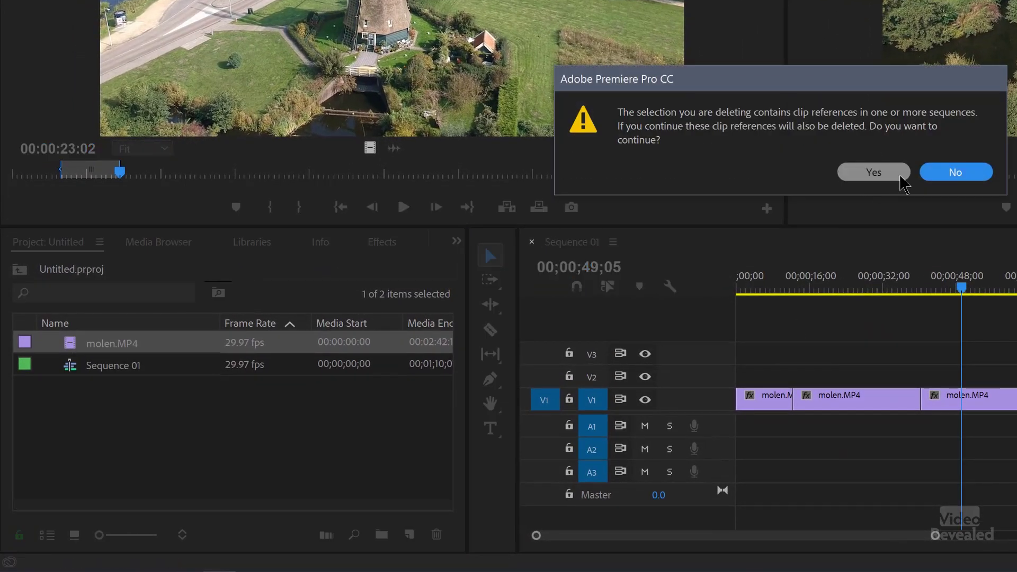
{"action": "left_click", "coordinate": [899, 175]}
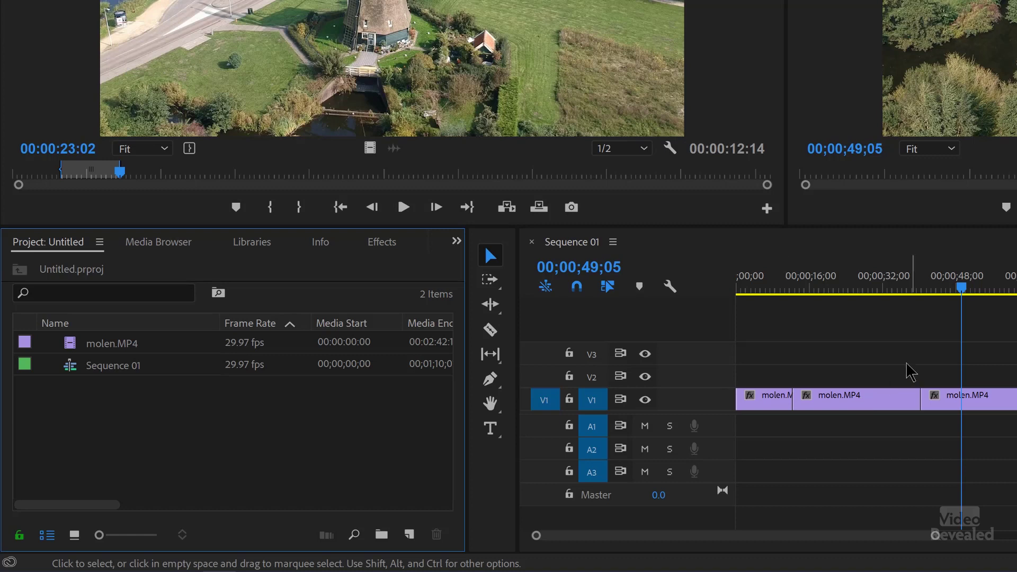
Make a subclip in the project from the first clip on track V1, with the default name and trims restricted to subclip boundaries
{"action": "left_click", "coordinate": [768, 399]}
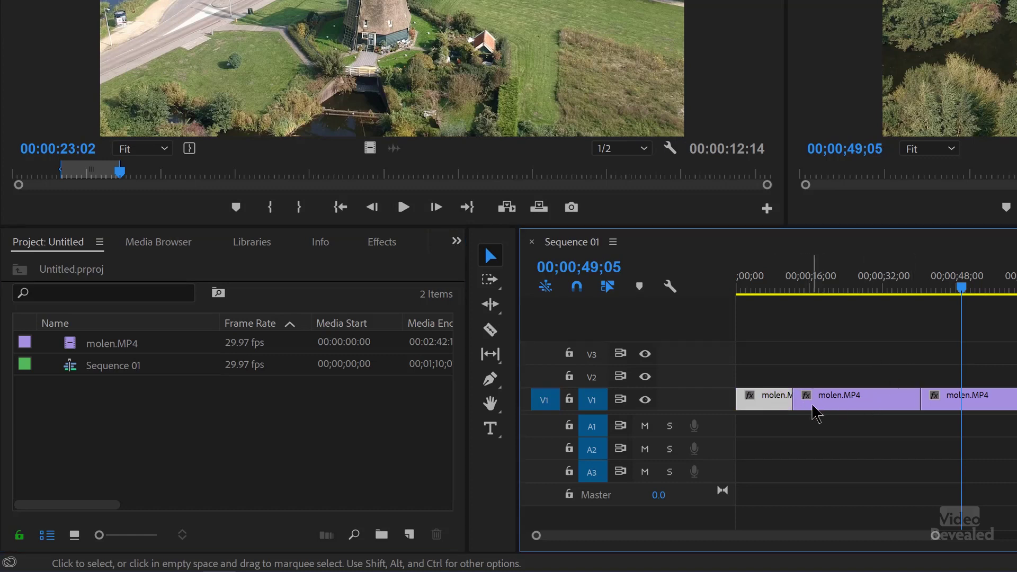
{"action": "key", "text": "shift+1"}
{"action": "left_click_drag", "start_coordinate": [751, 400], "coordinate": [305, 408]}
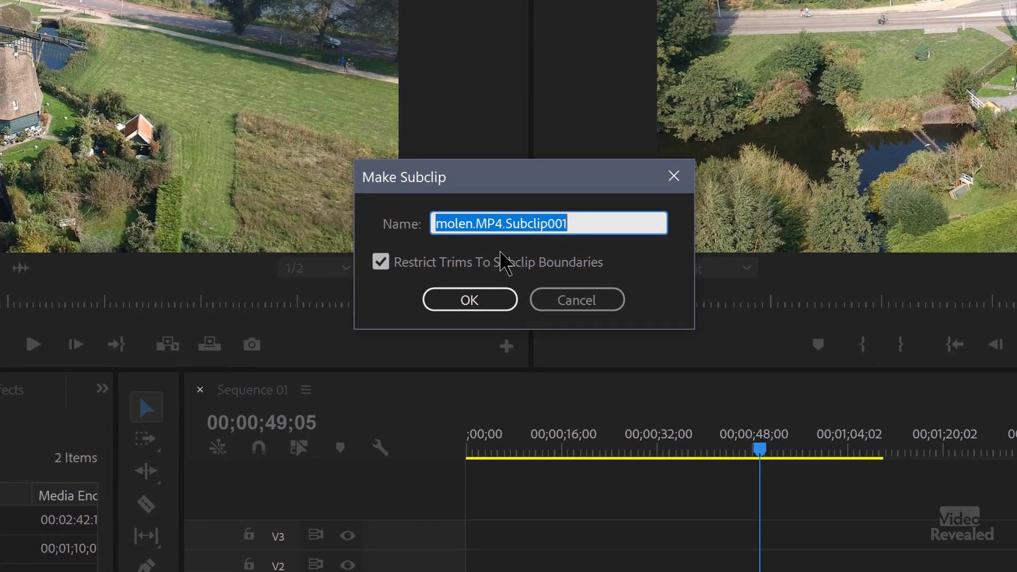
{"action": "left_click", "coordinate": [479, 303]}
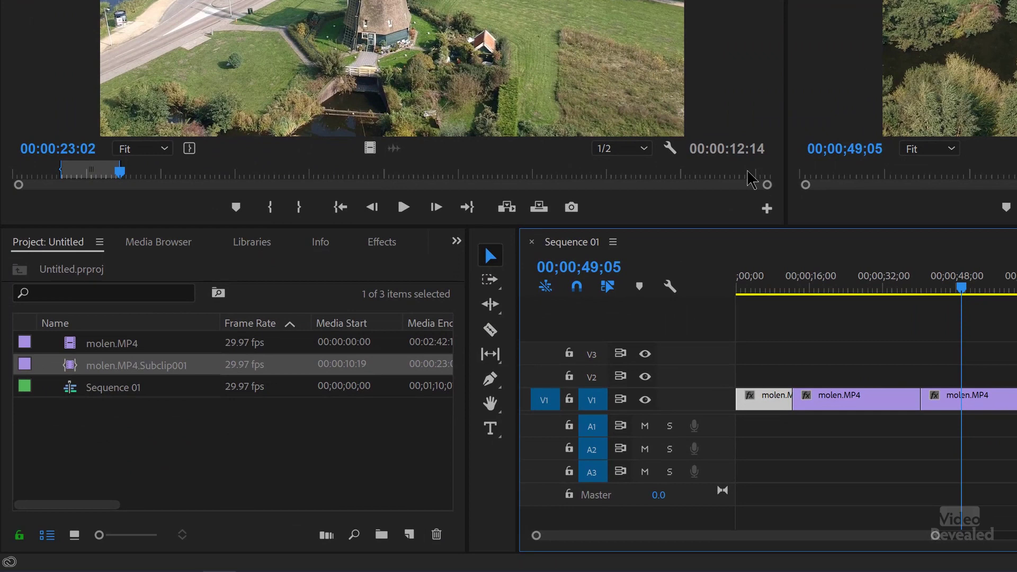
Make subclips from the second and third clips on track V1, keeping the default names and restricted trims
{"action": "left_click_drag", "start_coordinate": [864, 414], "coordinate": [216, 411]}
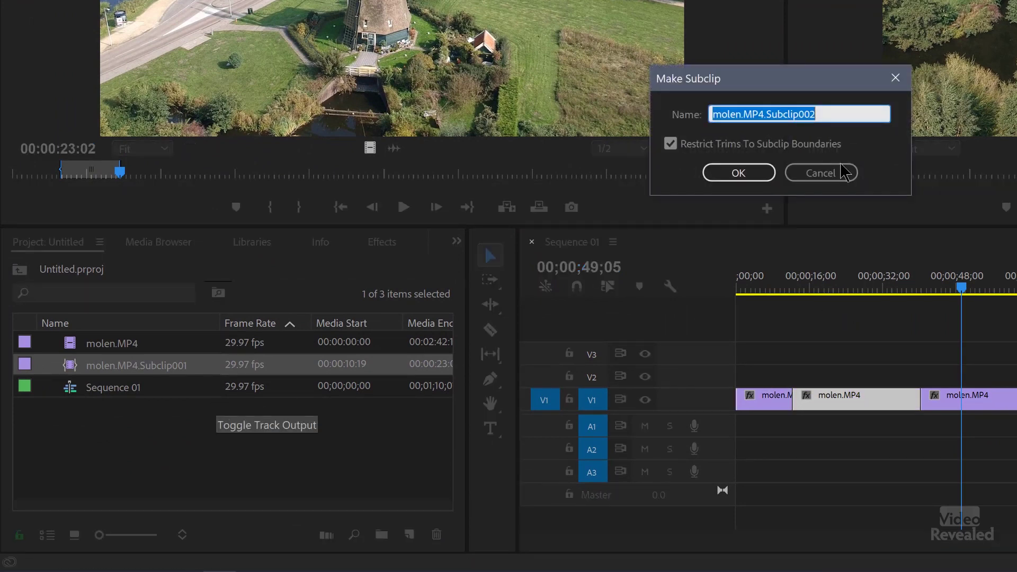
{"action": "left_click", "coordinate": [766, 177]}
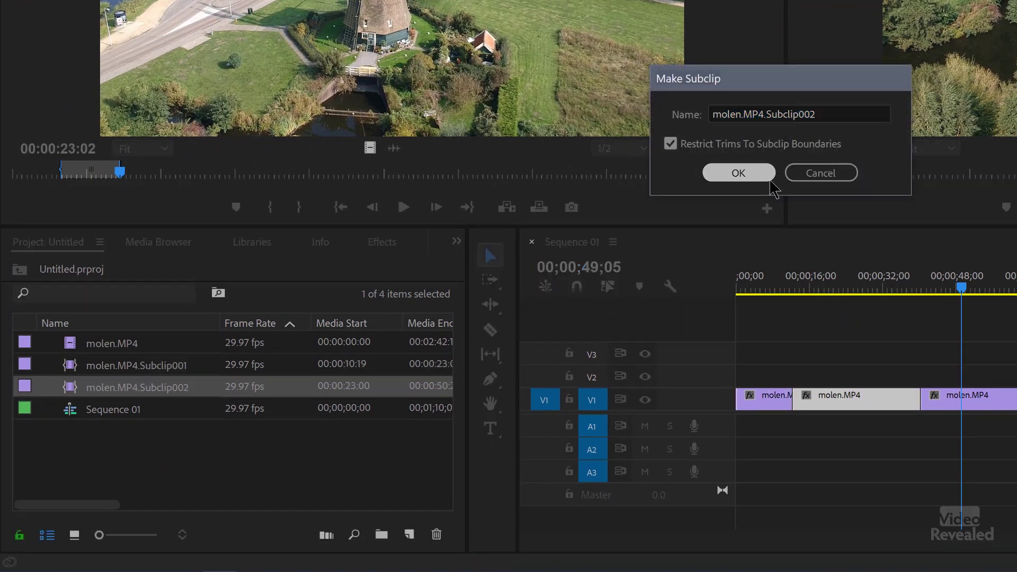
{"action": "double_click", "coordinate": [999, 408]}
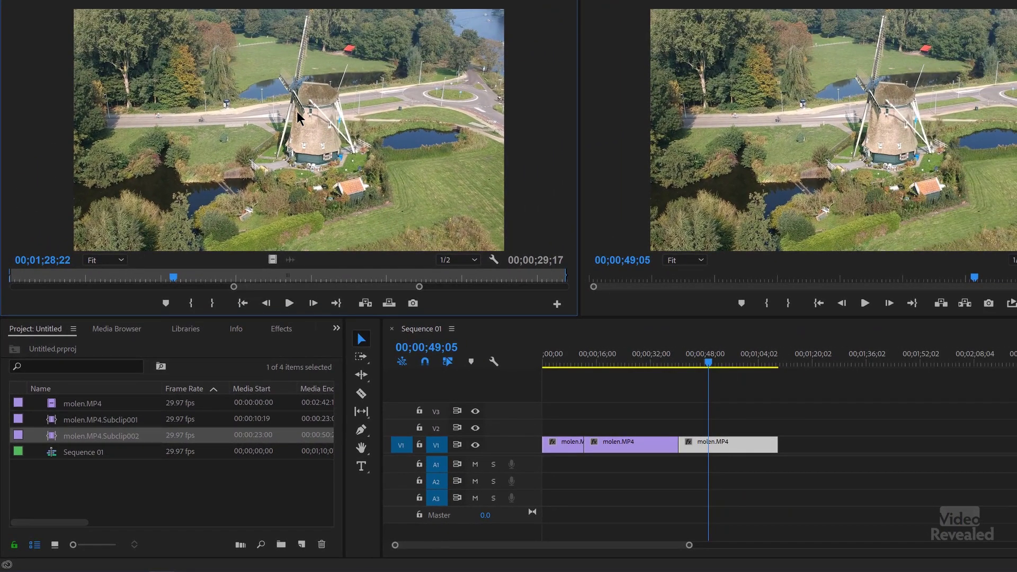
{"action": "left_click", "coordinate": [168, 479]}
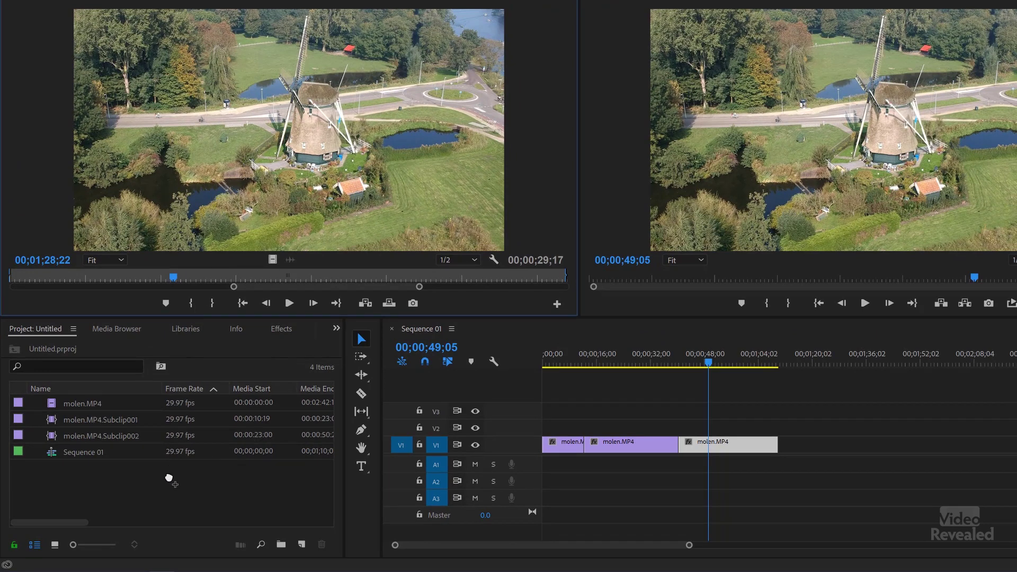
{"action": "key", "text": "ctrl+u"}
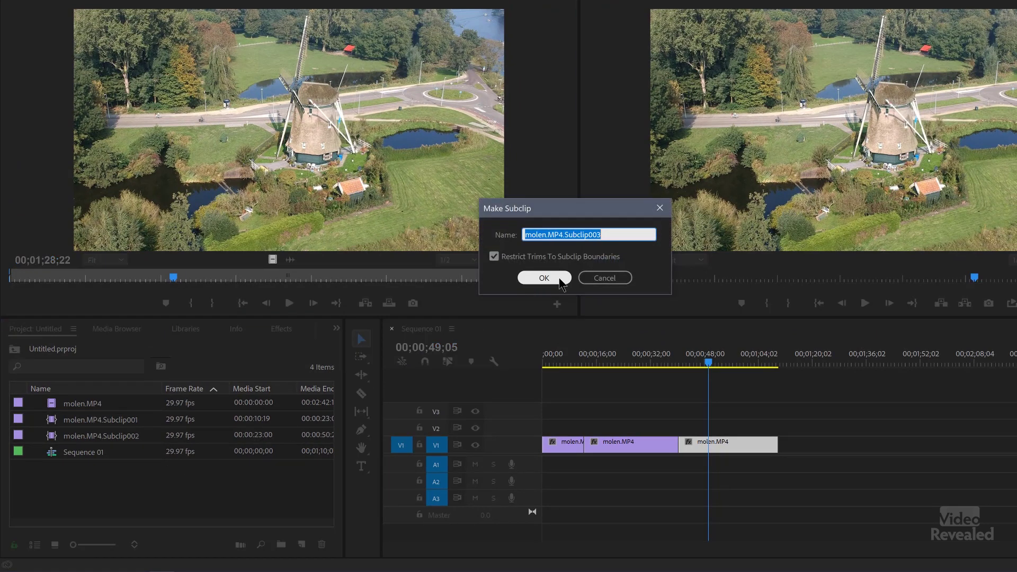
{"action": "left_click", "coordinate": [544, 278]}
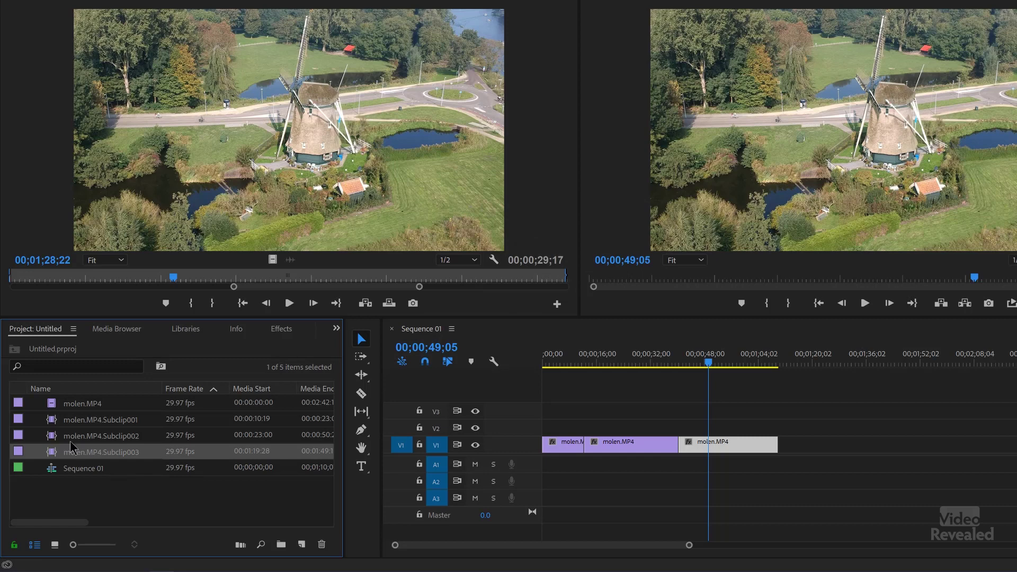
Delete all three molen.MP4 clips from track V1 of Sequence 01
{"action": "left_click", "coordinate": [54, 424]}
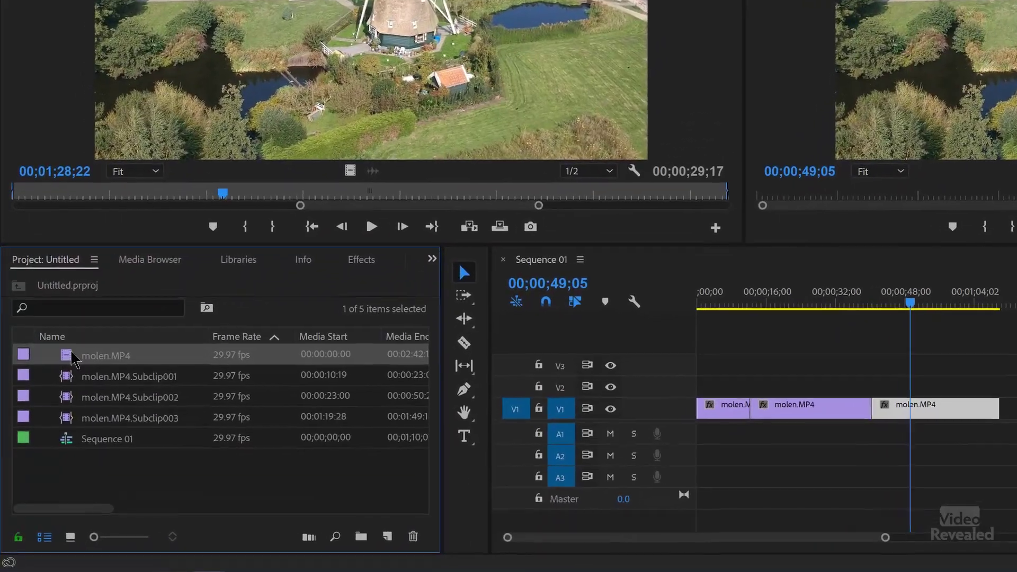
{"action": "left_click", "coordinate": [60, 390]}
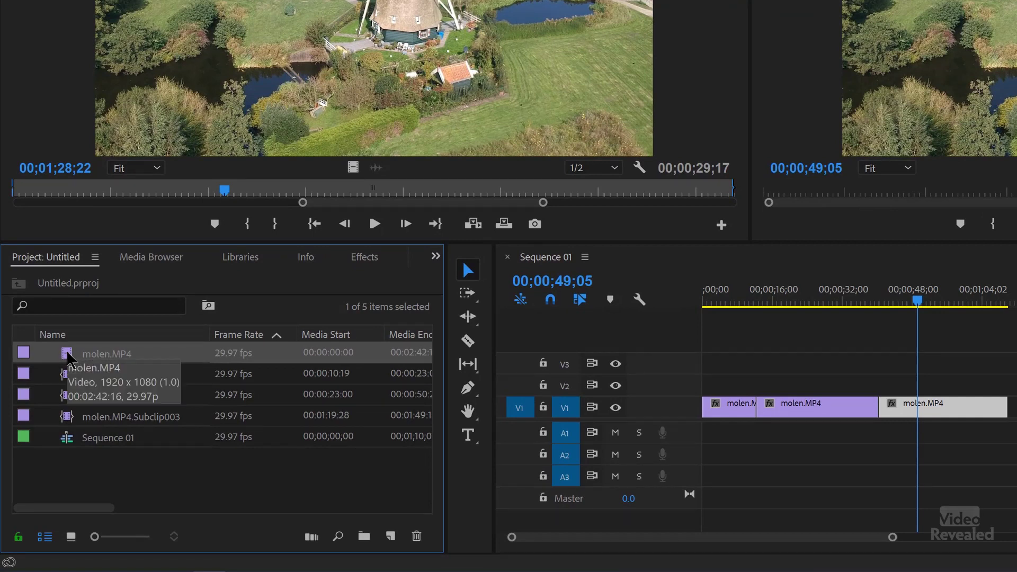
{"action": "left_click_drag", "start_coordinate": [1009, 384], "coordinate": [662, 474]}
{"action": "key", "text": "Delete"}
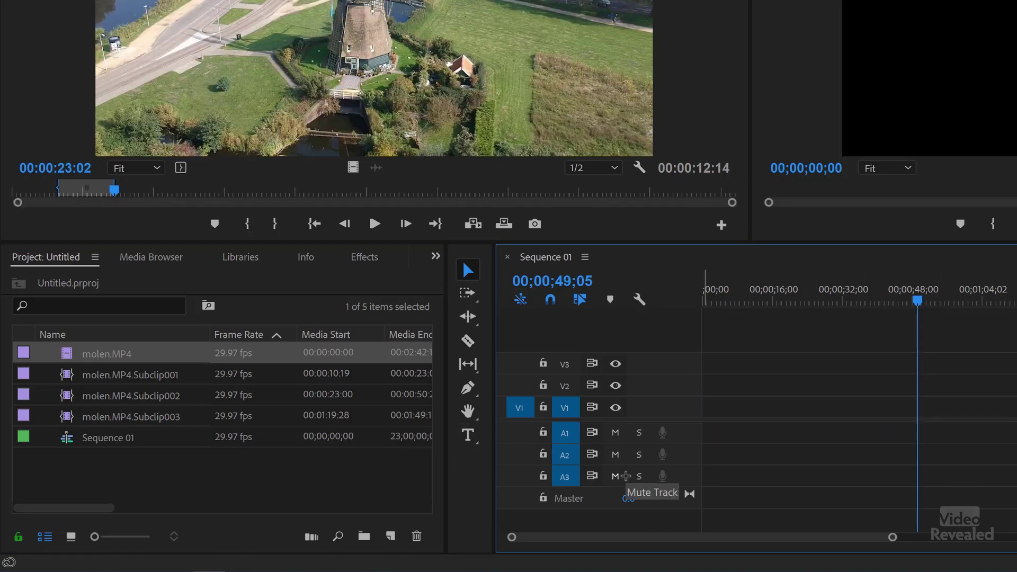
Place the three molen.MP4 subclips together in order at the start of track V1
{"action": "left_click", "coordinate": [65, 375]}
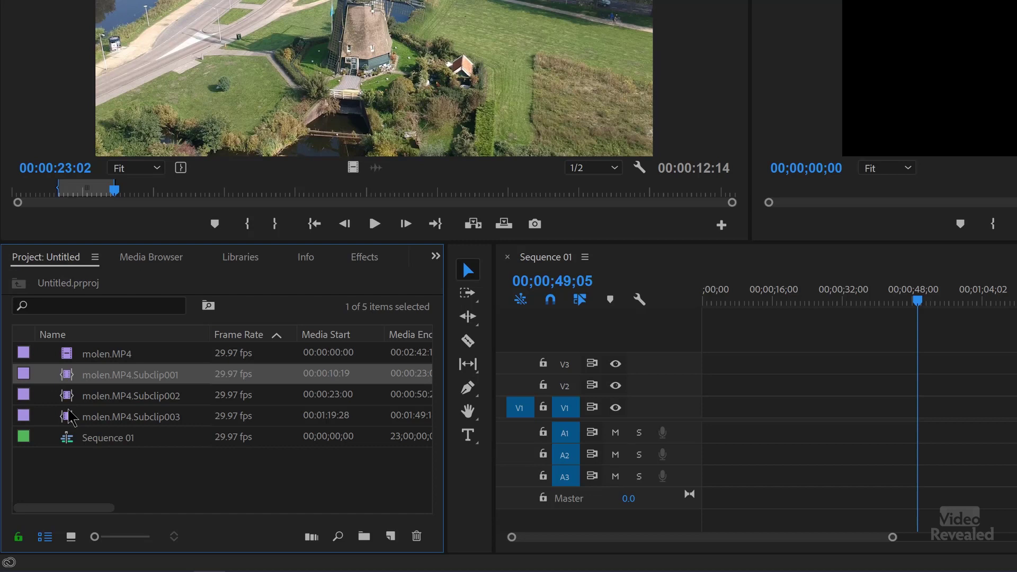
{"action": "left_click", "coordinate": [66, 417], "text": "shift"}
{"action": "left_click_drag", "start_coordinate": [64, 384], "coordinate": [660, 421]}
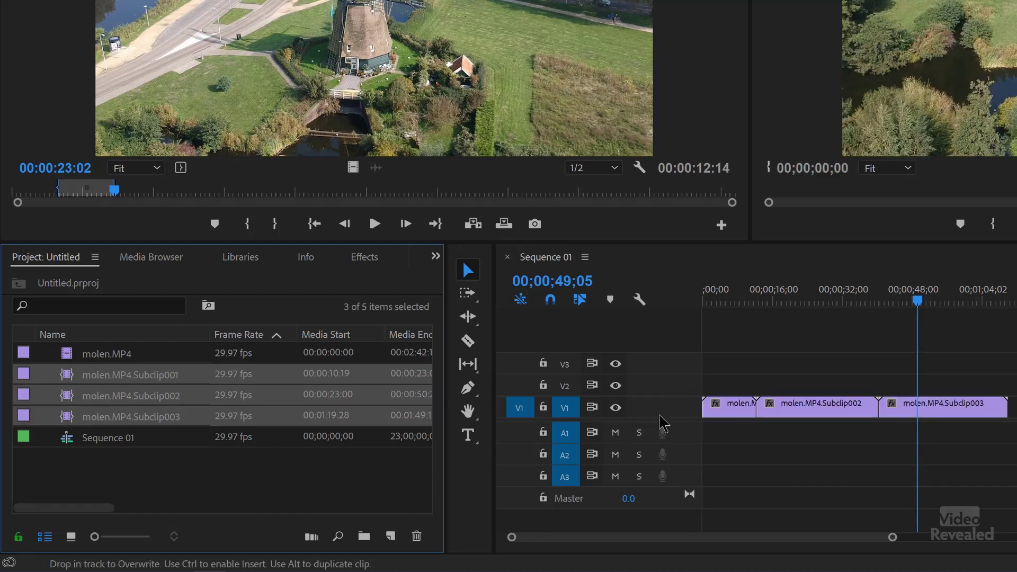
Delete the original molen.MP4 item from the project and scrub Sequence 01 to 00;00;17;11 to check the subclips
{"action": "left_click", "coordinate": [182, 468]}
{"action": "left_click", "coordinate": [66, 360]}
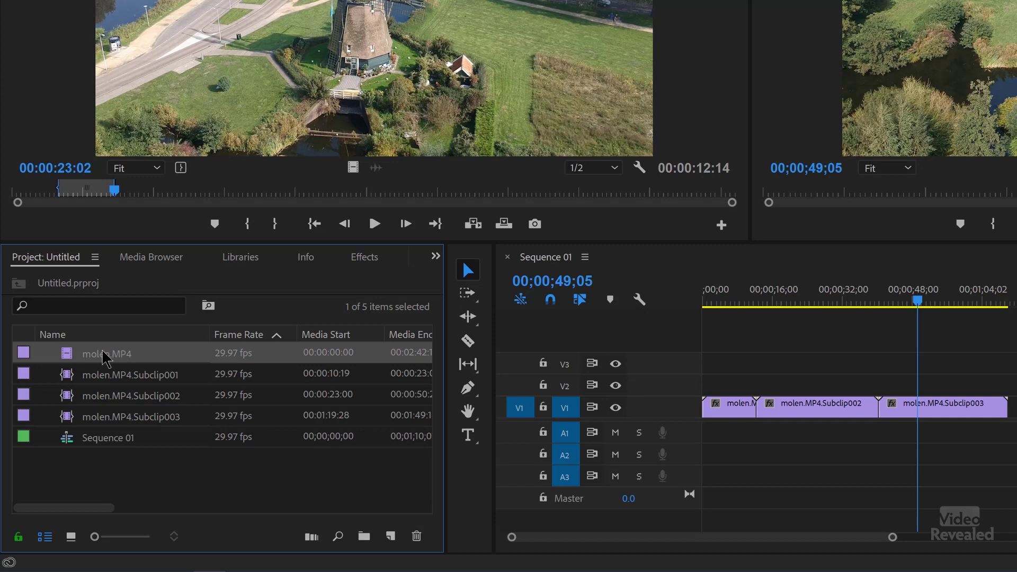
{"action": "left_click", "coordinate": [416, 536]}
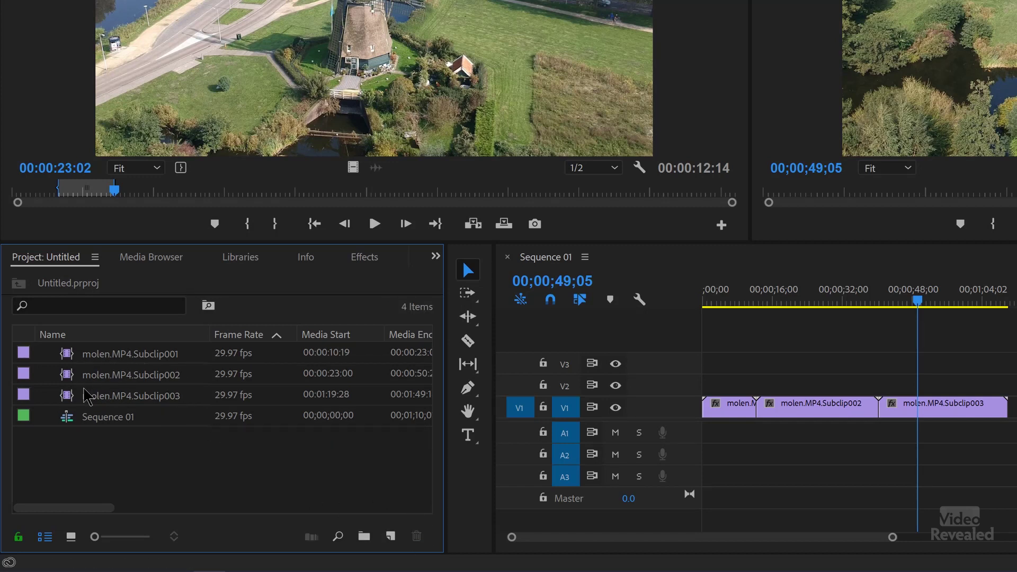
{"action": "left_click", "coordinate": [814, 297]}
{"action": "left_click_drag", "start_coordinate": [818, 291], "coordinate": [779, 295]}
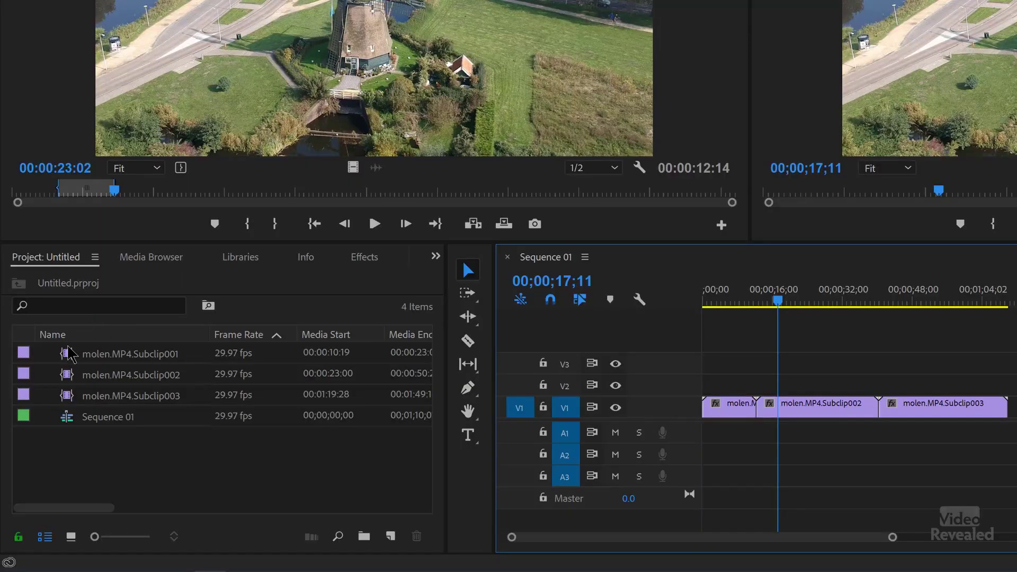
Reveal the source file of the first molen.MP4 subclip in Explorer
{"action": "right_click", "coordinate": [69, 354]}
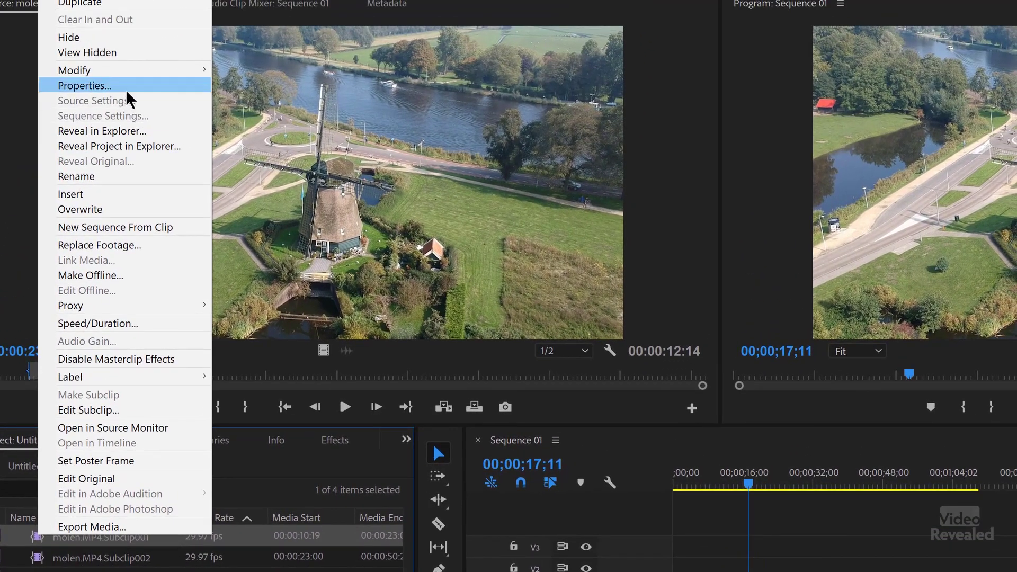
{"action": "left_click", "coordinate": [166, 130]}
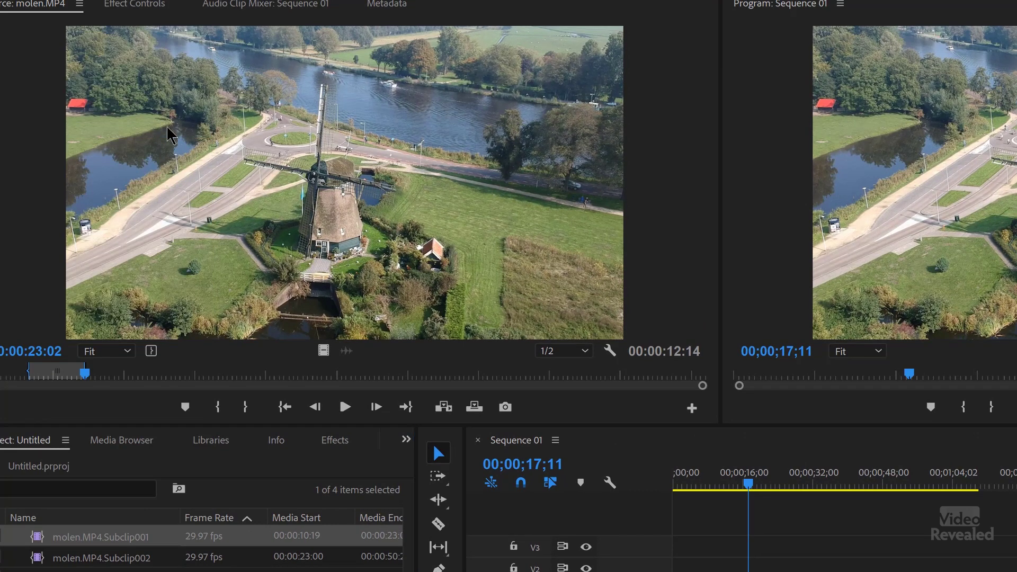